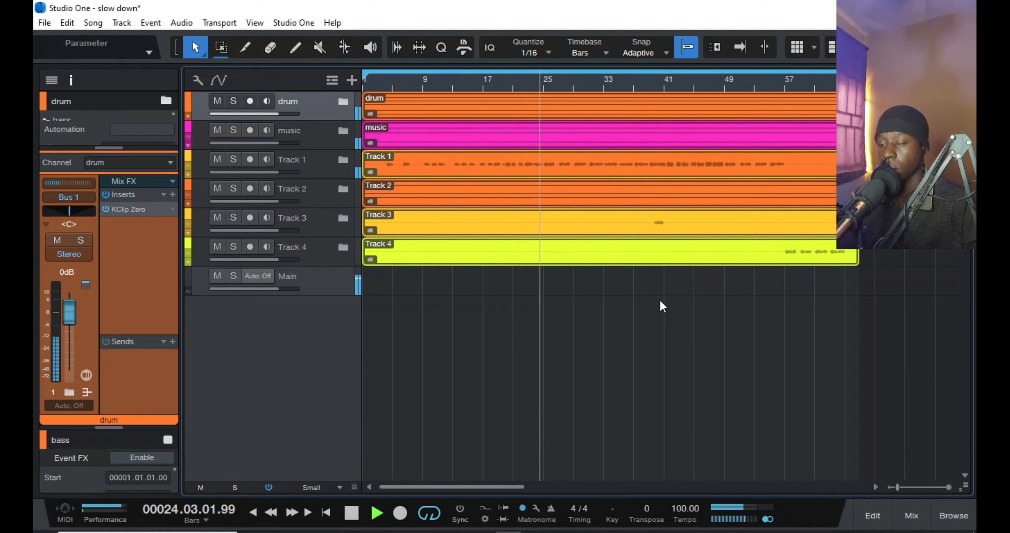
# Stop playback and expand the drum folder to inspect the channel settings of its bass and two SampleOne tracks
pyautogui.press('space')
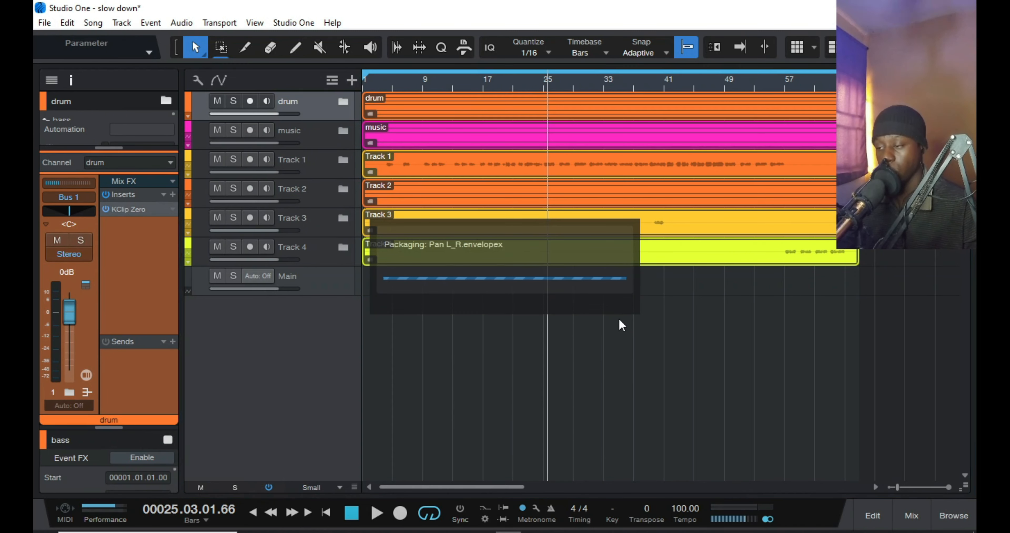
pyautogui.click(344, 102)
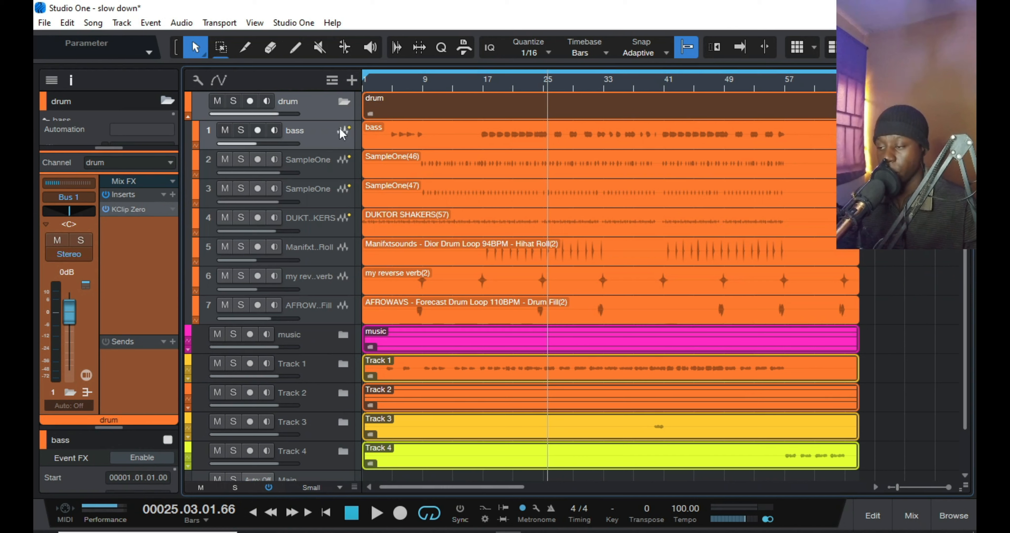
pyautogui.click(334, 146)
pyautogui.click(331, 170)
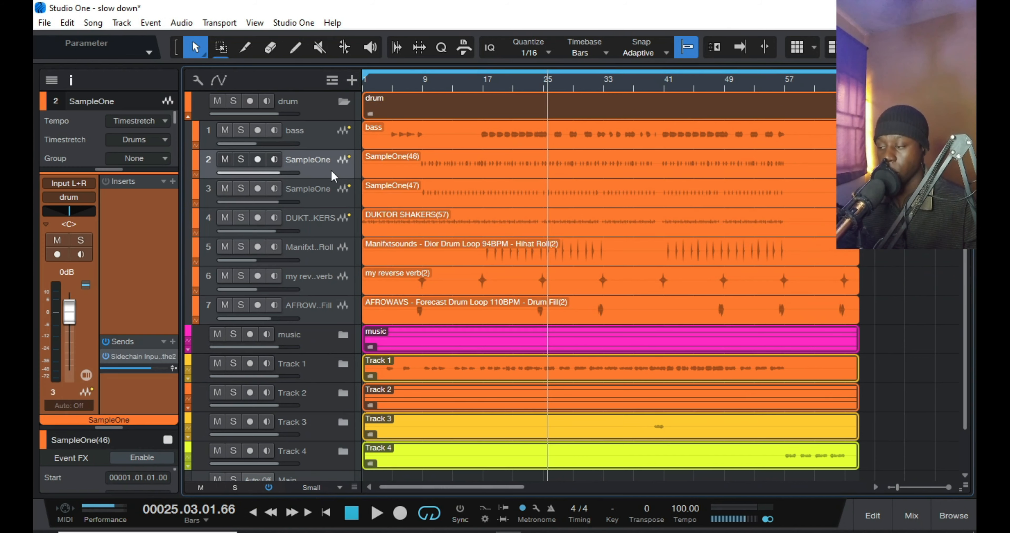
pyautogui.click(334, 192)
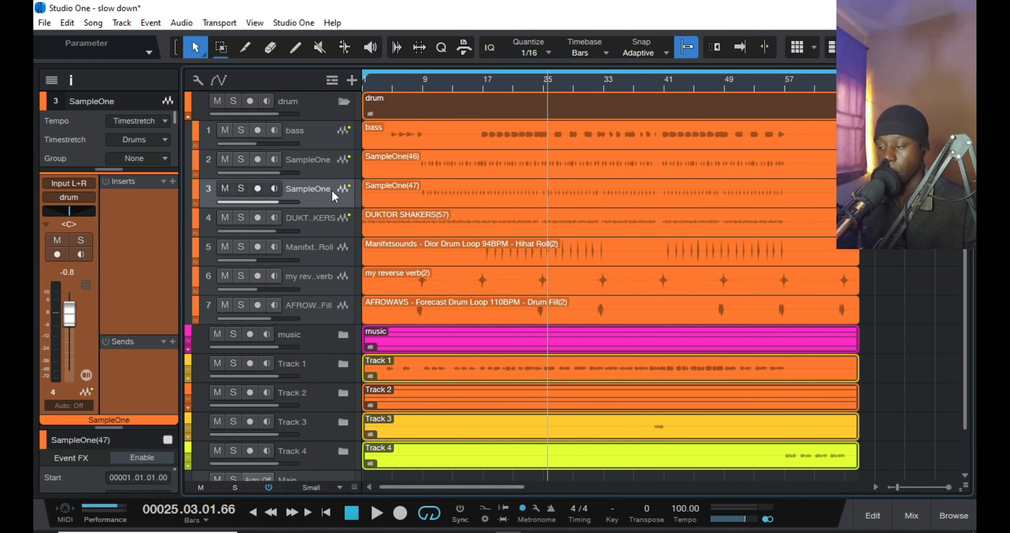
pyautogui.click(340, 137)
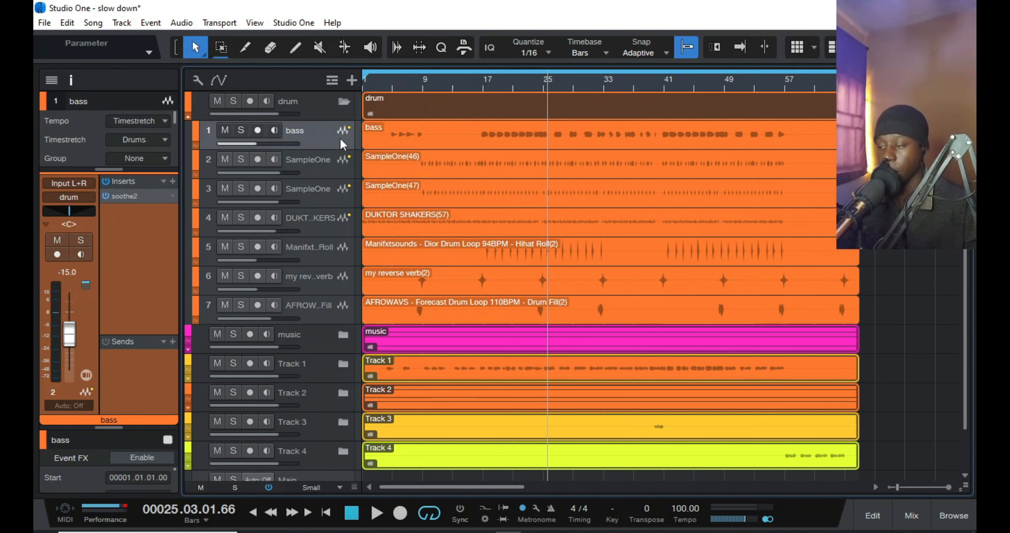
# Show the bass track's soothe2 settings and listen to the bass soloed together with the first SampleOne drum track
pyautogui.doubleClick(152, 198)
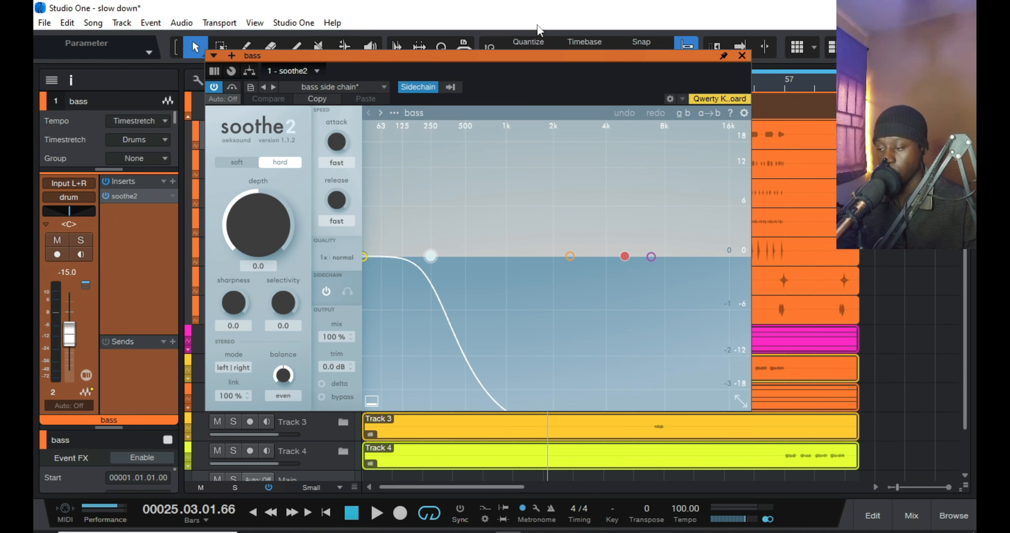
pyautogui.moveTo(516, 62); pyautogui.dragTo(659, 51)
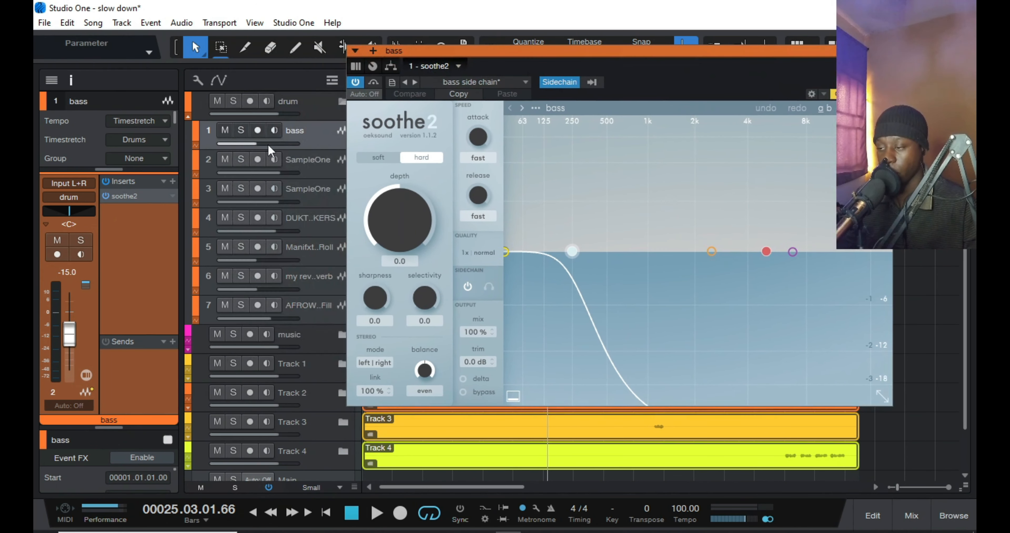
pyautogui.click(243, 133)
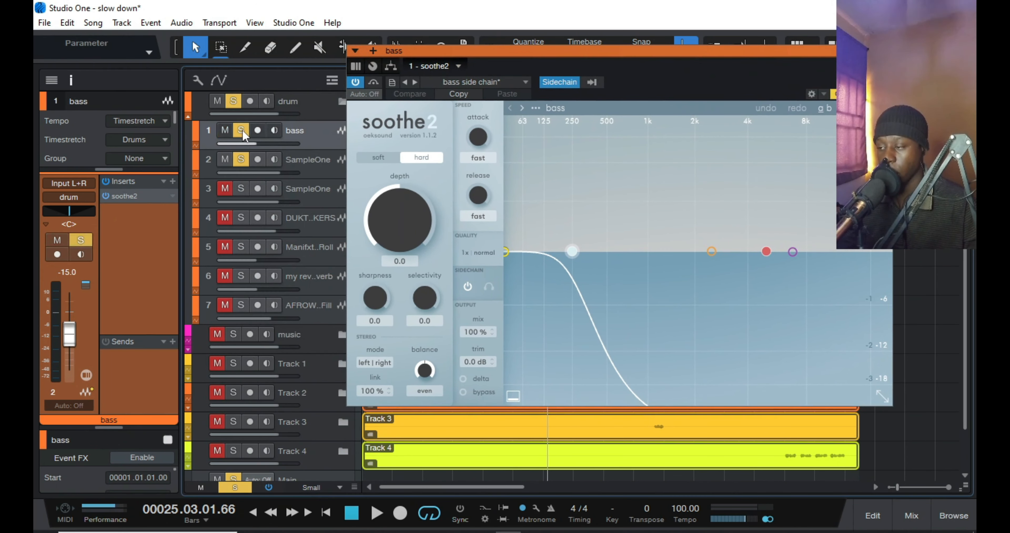
pyautogui.press('space')
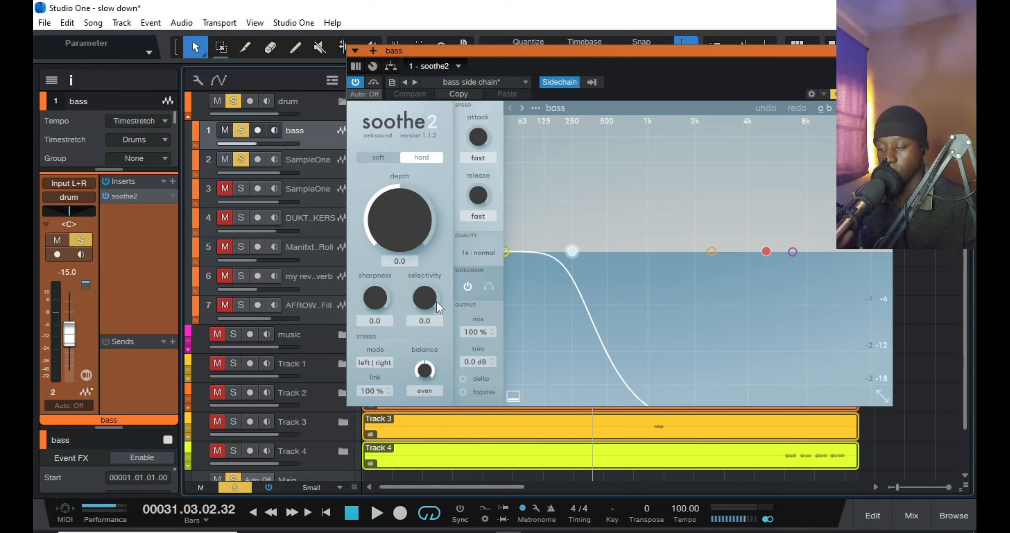
pyautogui.moveTo(435, 300)
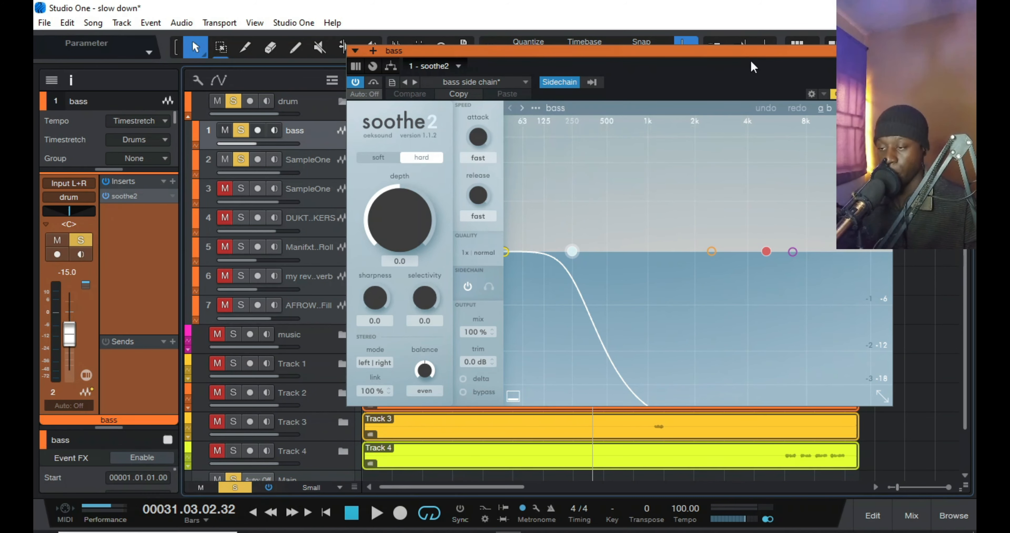
pyautogui.click(885, 51)
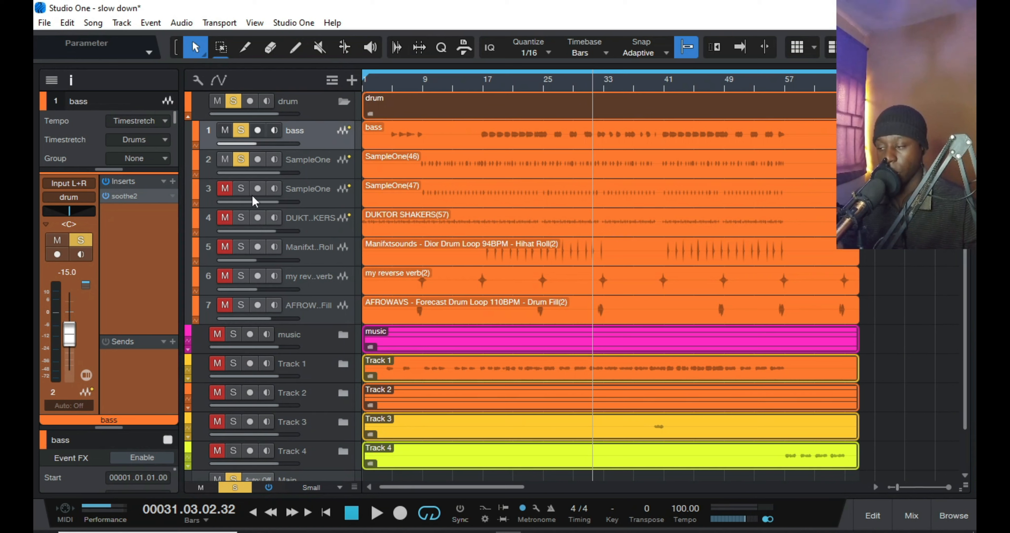
# Add drum tracks 3 and 4 to the solo and inspect the hi-hat roll, reverse verb and drum fill channels
pyautogui.click(322, 224)
pyautogui.click(320, 195)
pyautogui.click(331, 258)
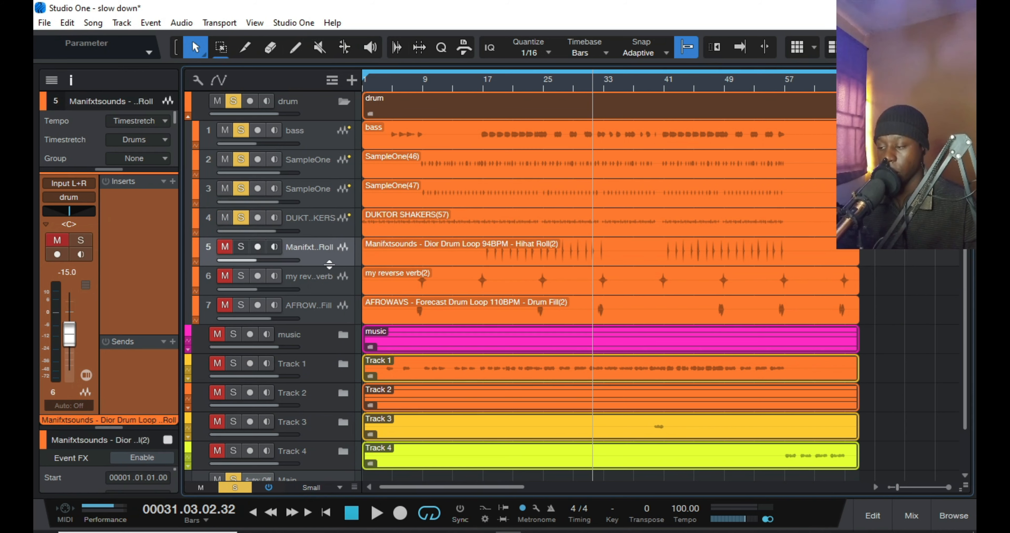
pyautogui.click(332, 282)
pyautogui.click(313, 310)
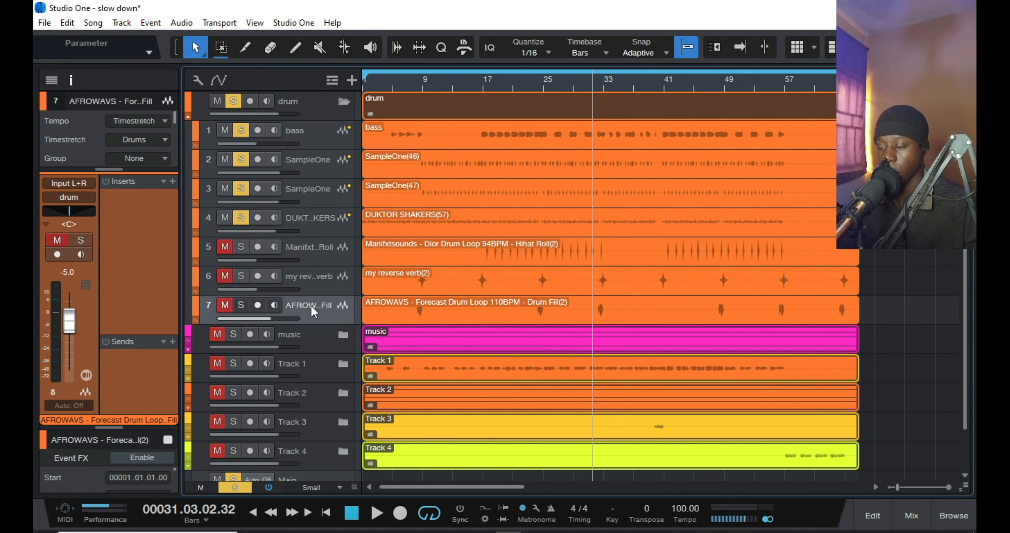
# Bring the drum fill, reverse verb and hi-hat roll tracks into the solo and play the full drums from bar 17
pyautogui.click(223, 307)
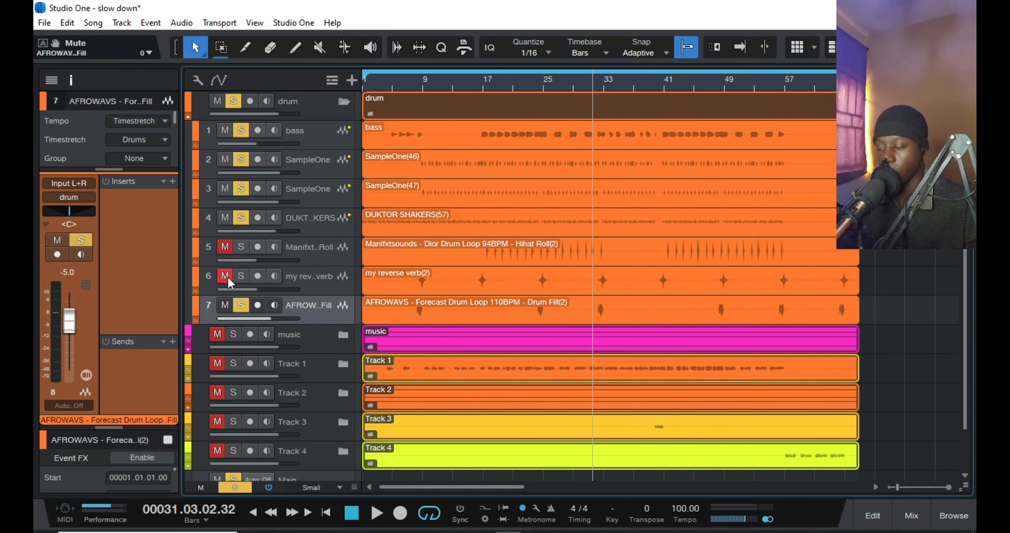
pyautogui.click(228, 277)
pyautogui.click(222, 247)
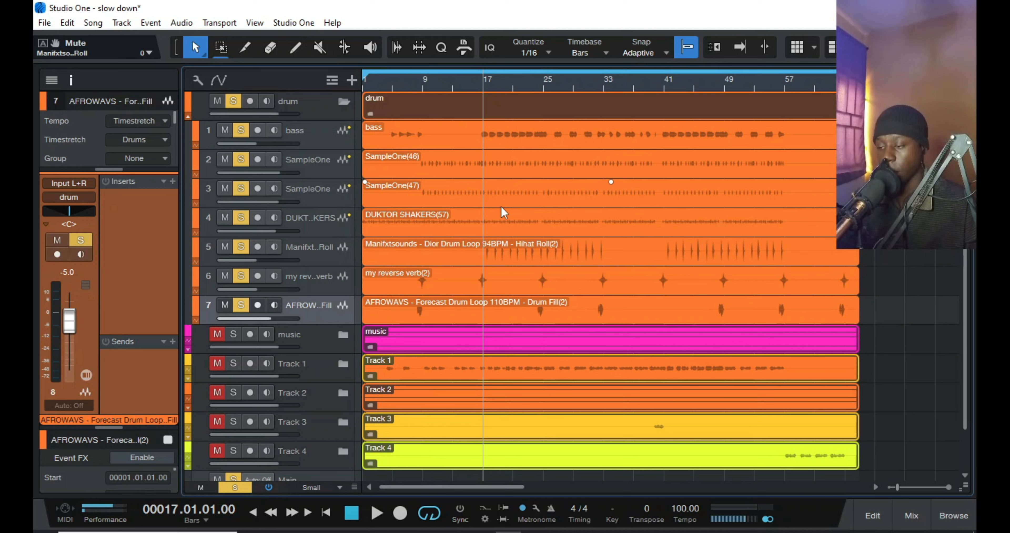
pyautogui.press('space')
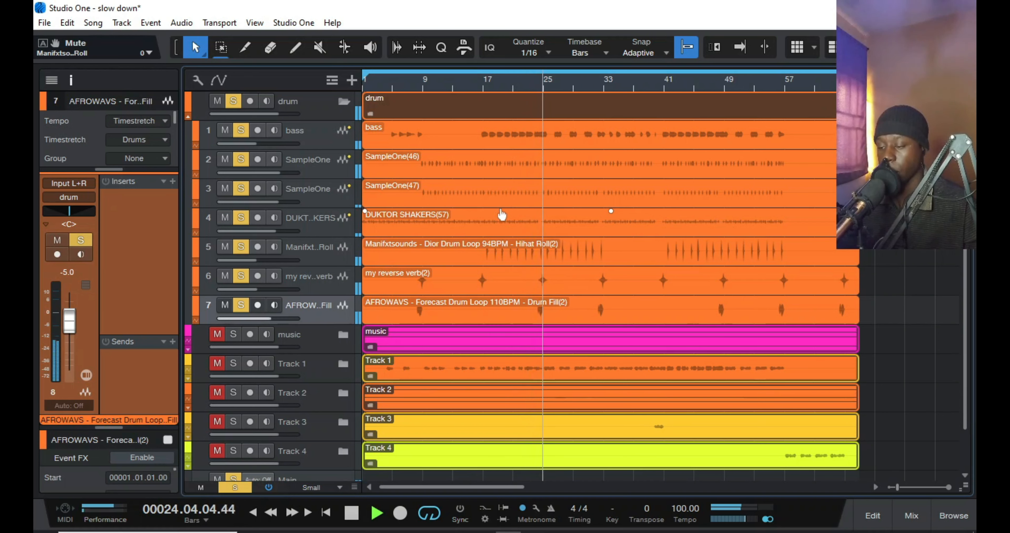
# Collapse the drum folder and examine its KClip Zero insert while playing the drums from bar 17
pyautogui.click(344, 102)
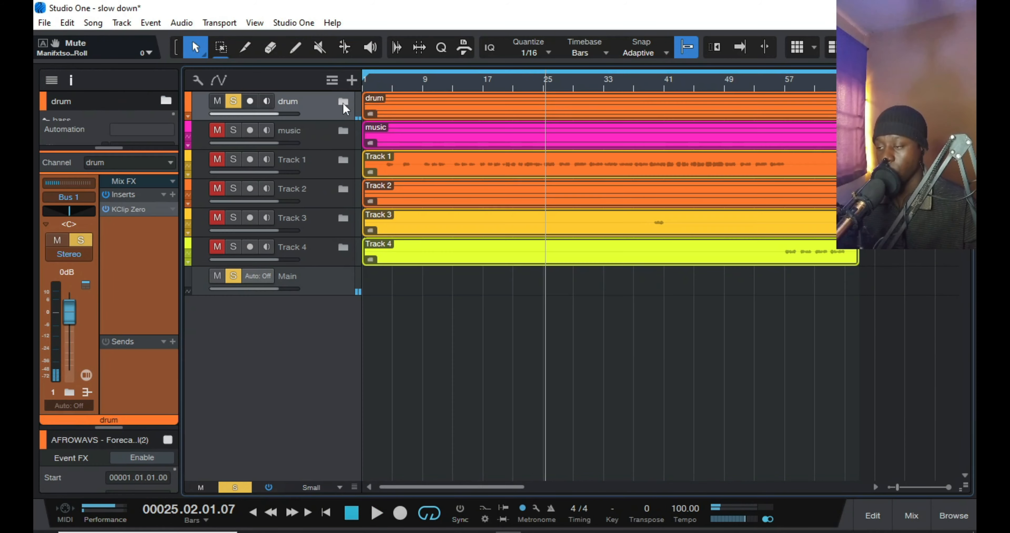
pyautogui.click(138, 208)
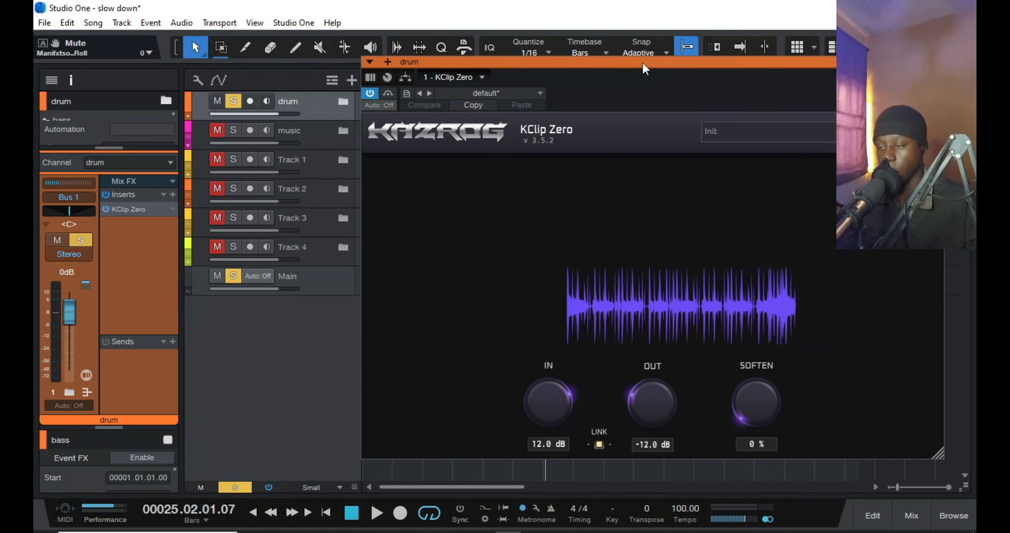
pyautogui.moveTo(644, 69); pyautogui.dragTo(627, 146)
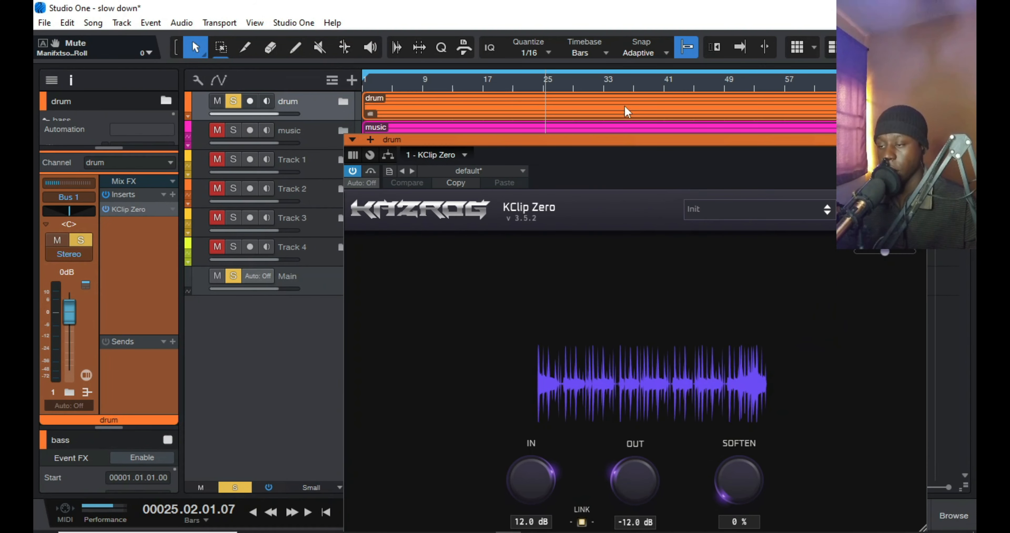
pyautogui.click(484, 83)
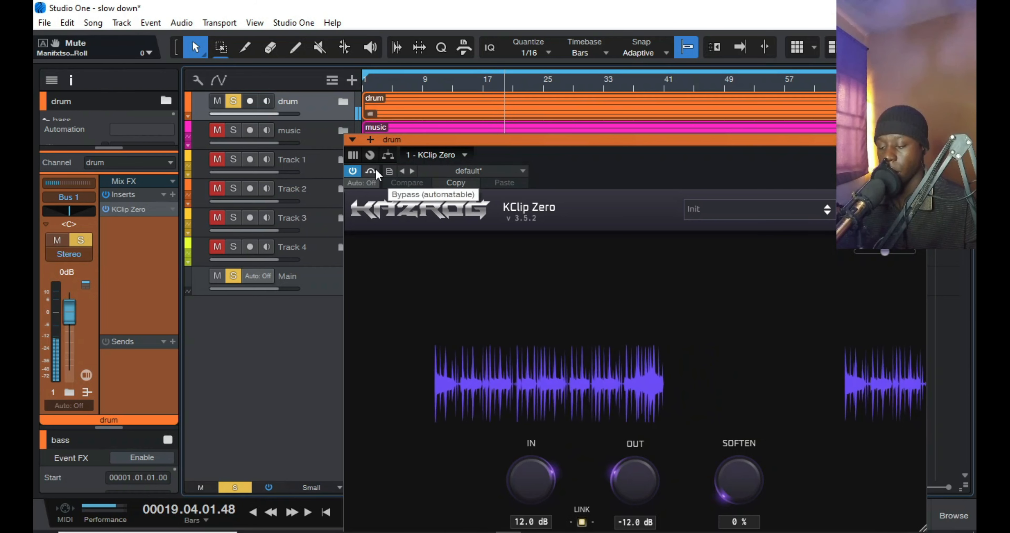
pyautogui.moveTo(617, 138); pyautogui.dragTo(602, 88)
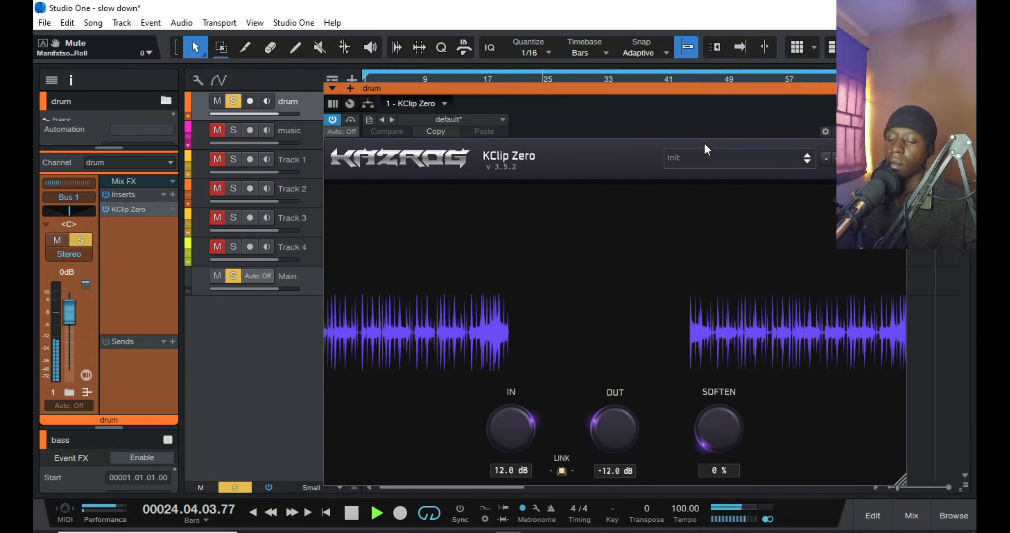
pyautogui.press('space')
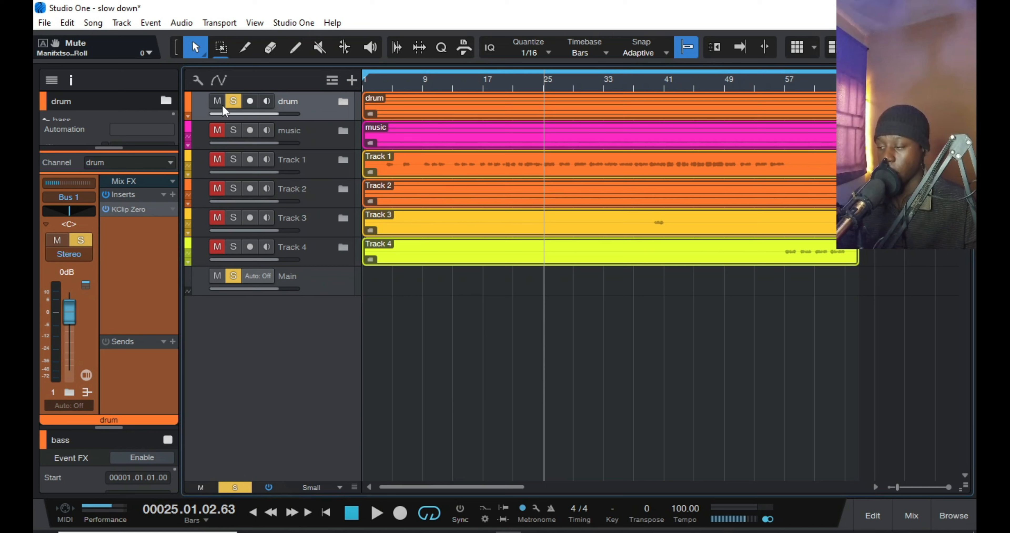
# Solo the music folder instead of the drum folder and expand it to show its tracks
pyautogui.click(234, 103)
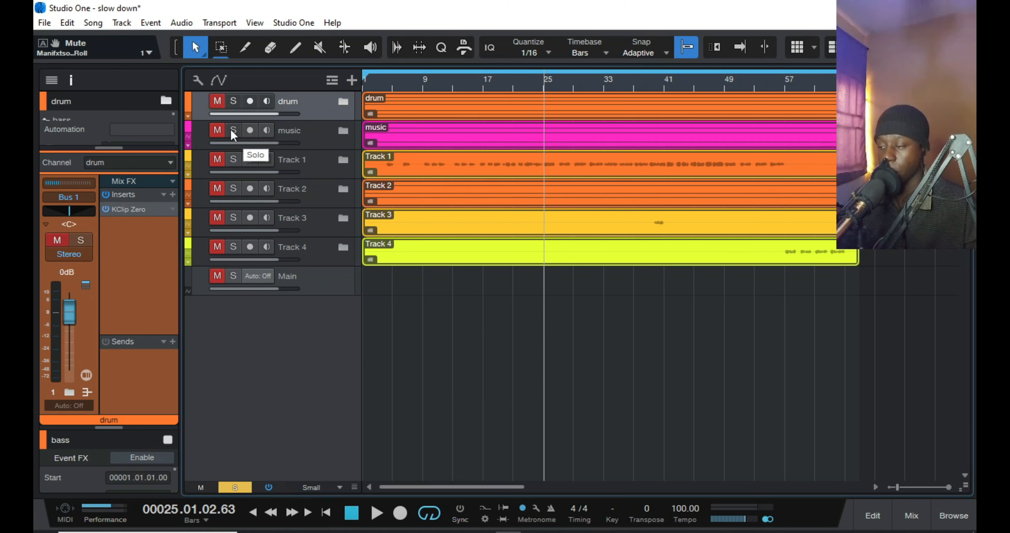
pyautogui.click(233, 132)
pyautogui.click(338, 132)
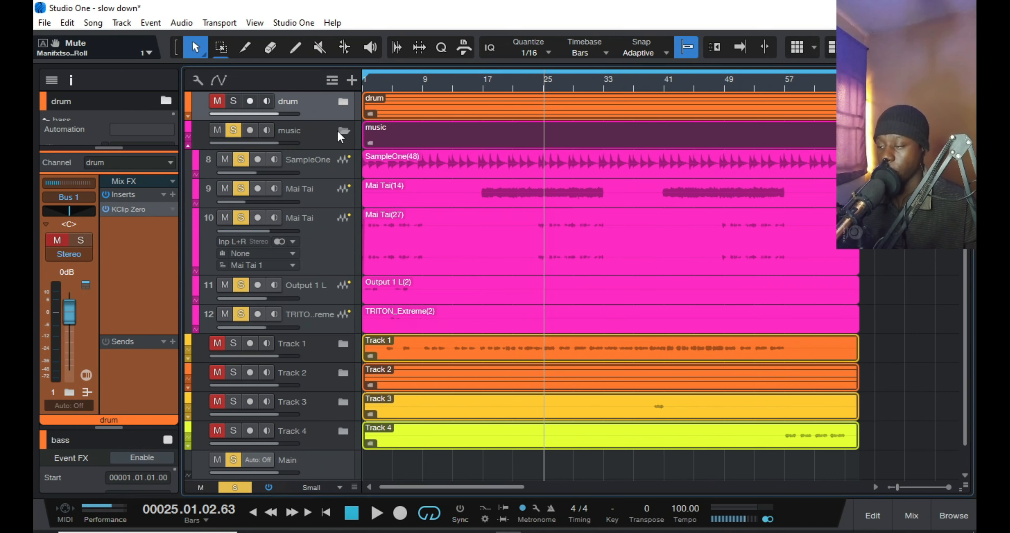
# Select the music folder's SampleOne track and reduce the height of Mai Tai track 10 during playback
pyautogui.click(267, 169)
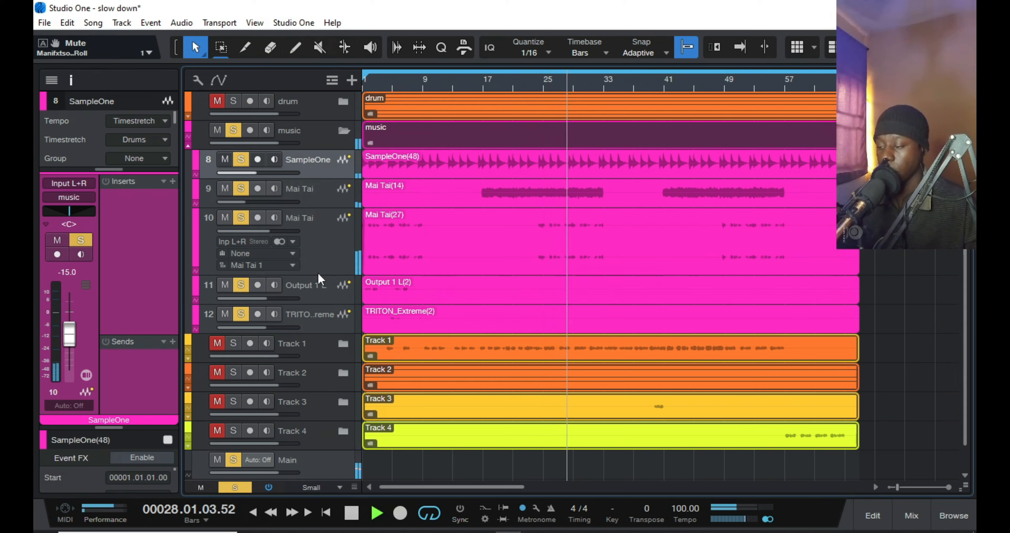
pyautogui.moveTo(320, 276); pyautogui.dragTo(328, 244)
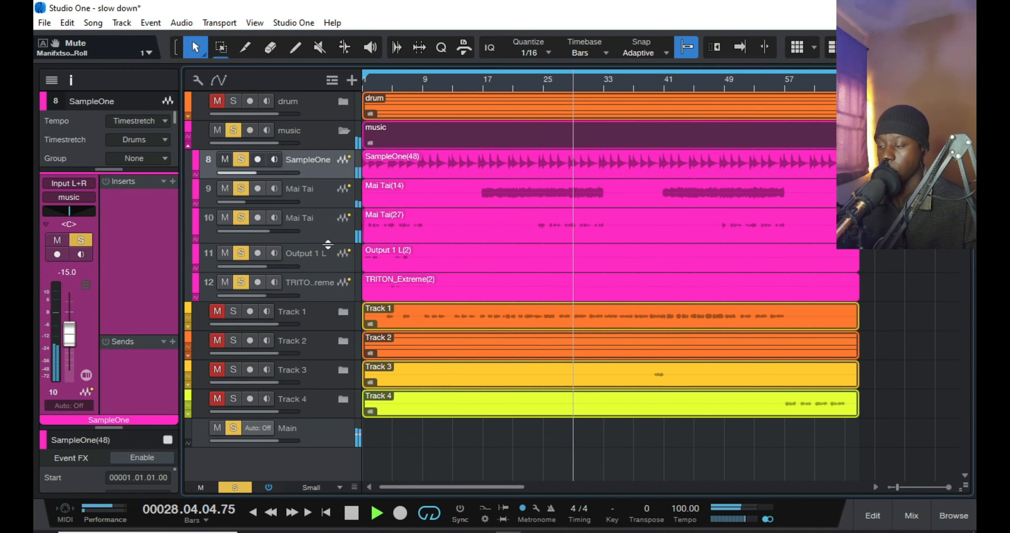
pyautogui.press('space')
# Mute music tracks 9 to 12 and play the SampleOne track on its own from bar 17
pyautogui.click(483, 84)
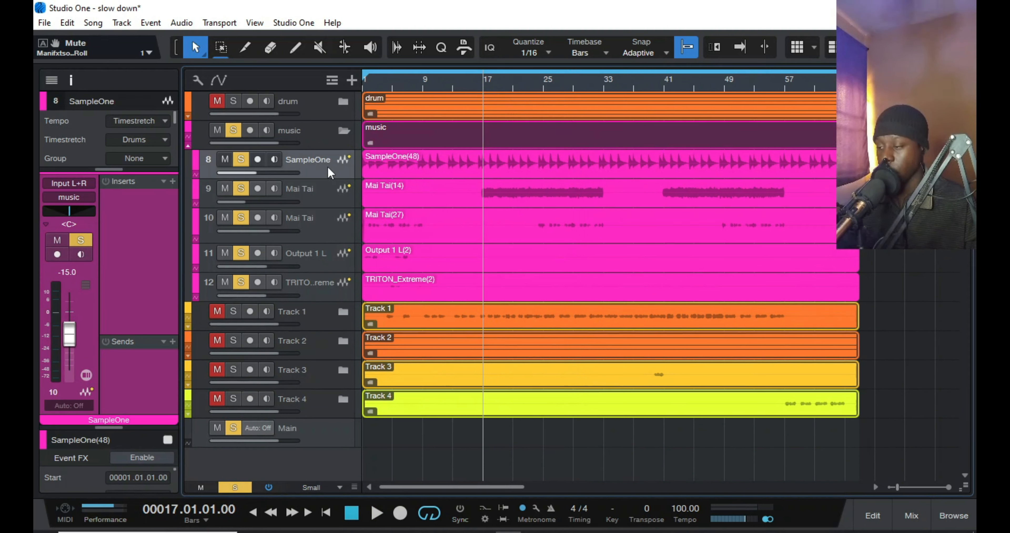
pyautogui.click(228, 190)
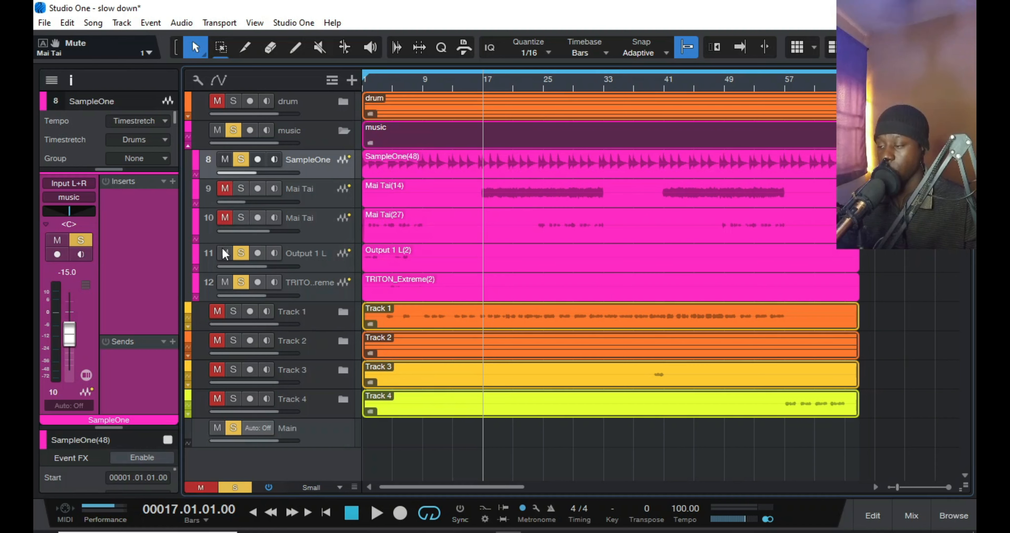
pyautogui.click(225, 285)
pyautogui.press('space')
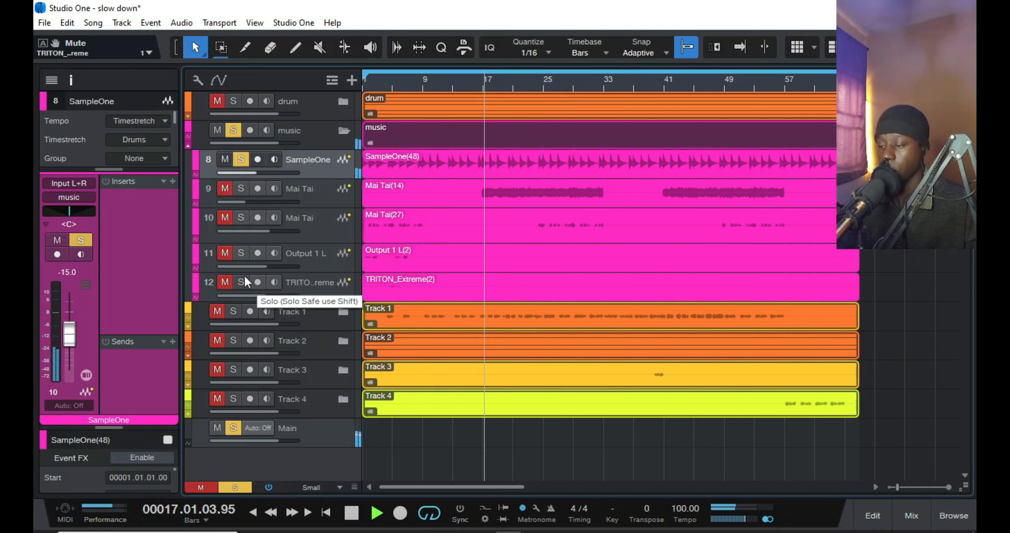
# Unmute Mai Tai track 9, listen to it with the SampleOne track and inspect its channel
pyautogui.click(226, 188)
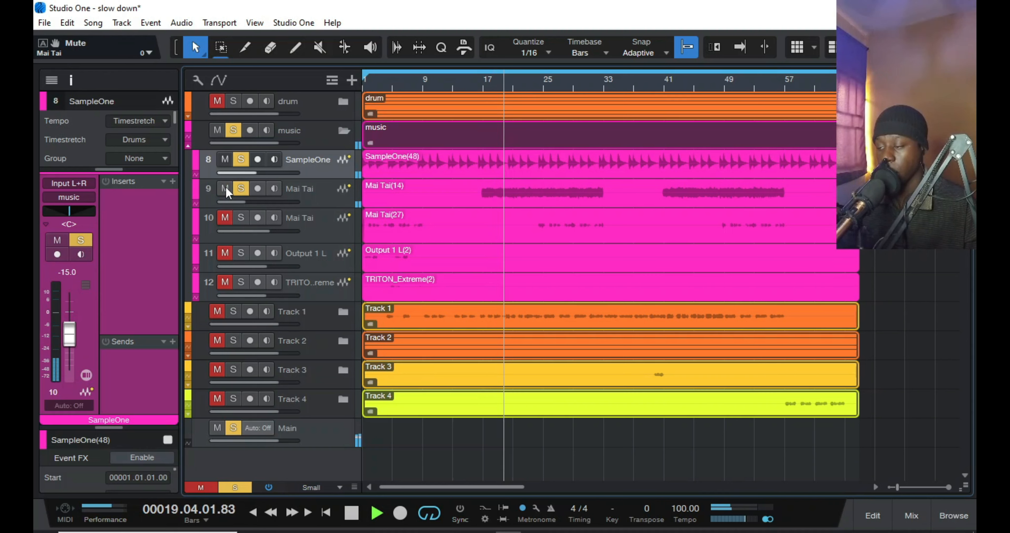
pyautogui.click(313, 199)
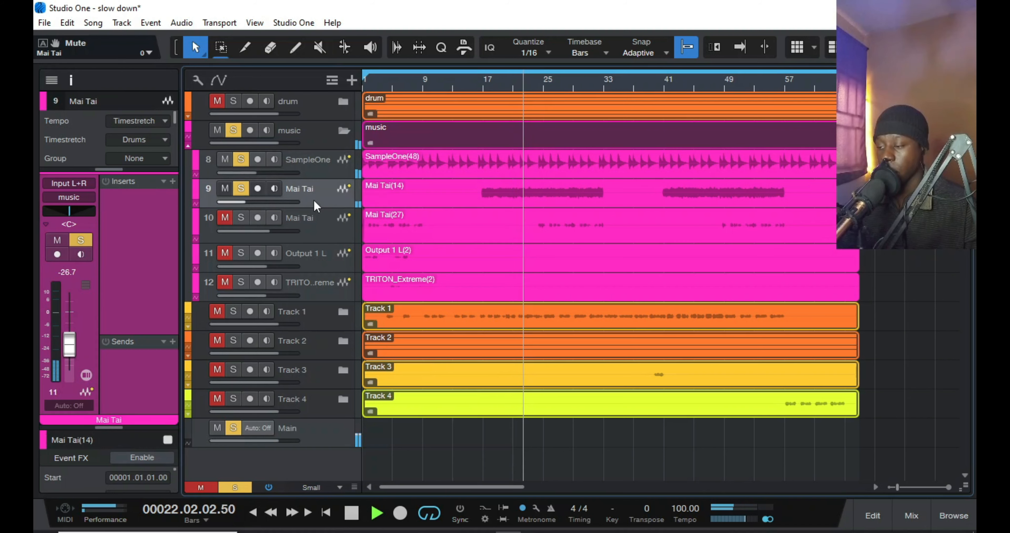
pyautogui.press('space')
# Unmute Mai Tai track 10, play the music from bar 25 and inspect that track's channel and insert
pyautogui.click(240, 218)
pyautogui.click(225, 217)
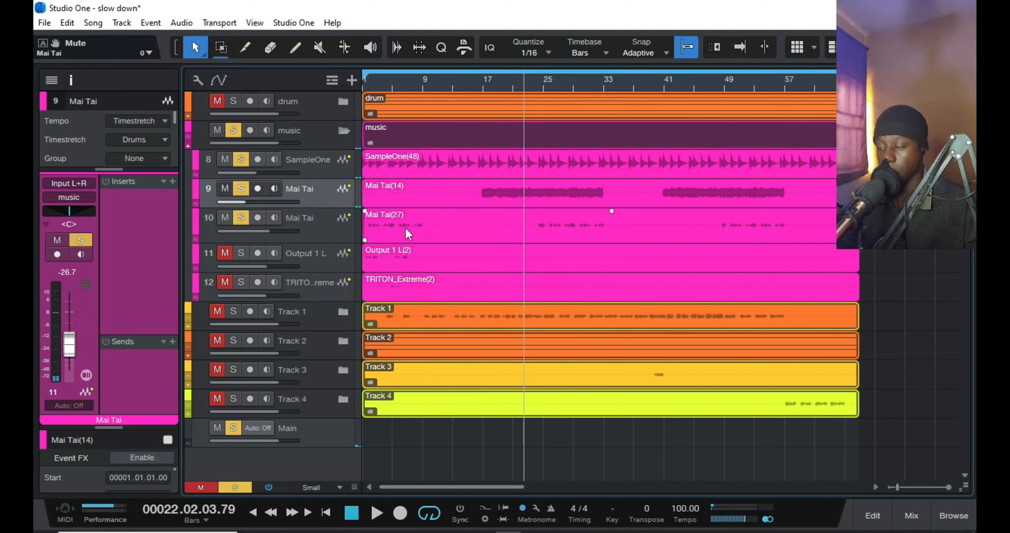
pyautogui.click(542, 79)
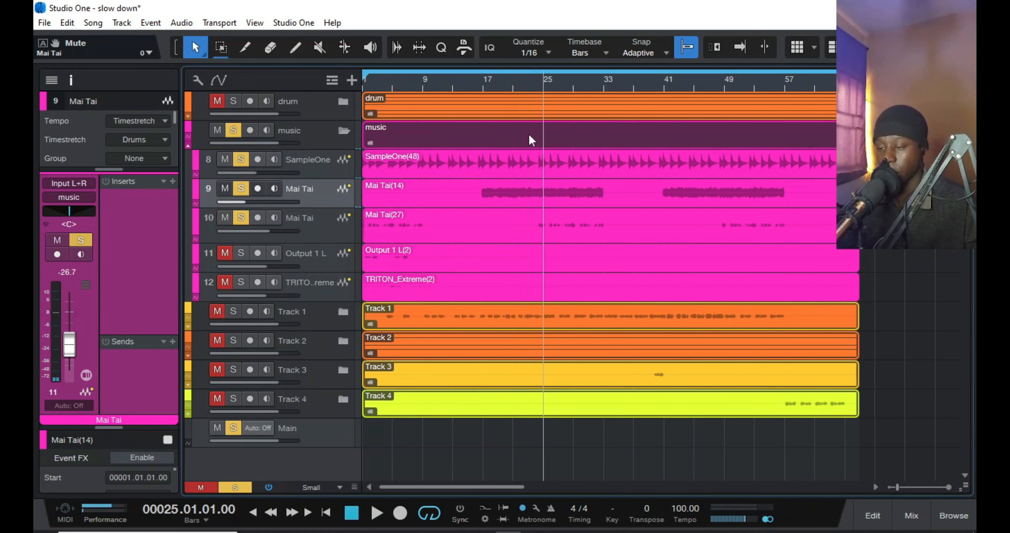
pyautogui.press('space')
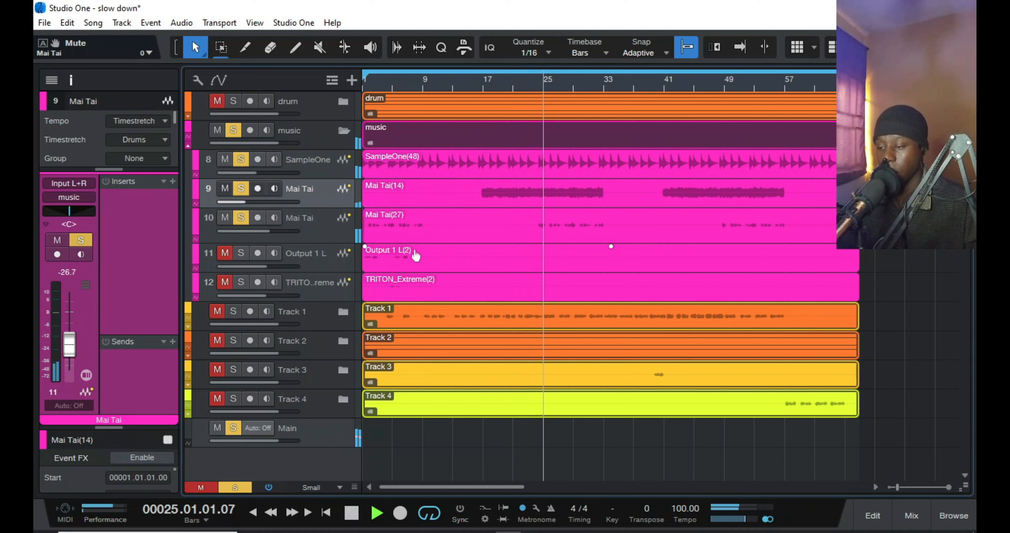
pyautogui.press('space')
pyautogui.click(334, 228)
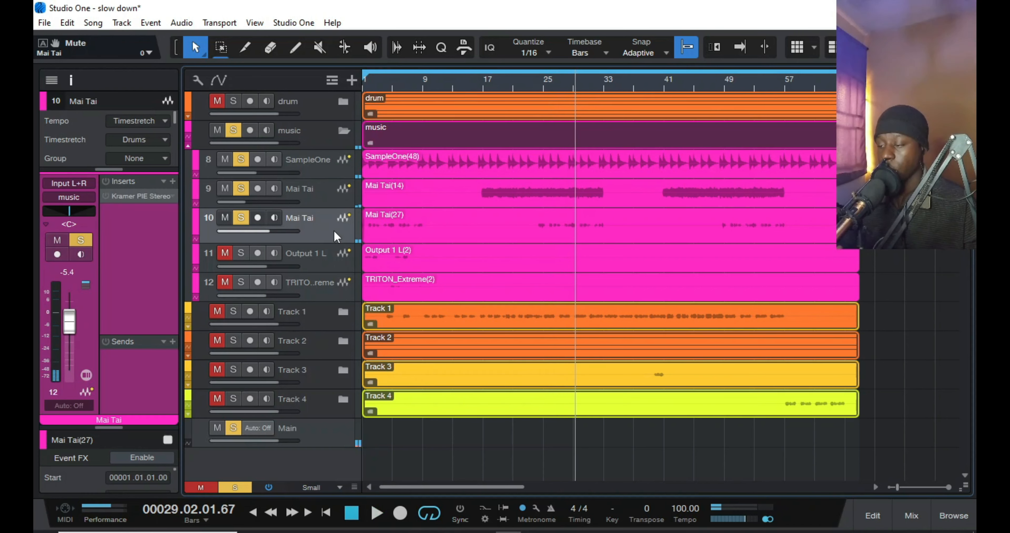
# Review the channels of the SampleOne track and the two Mai Tai tracks in the music folder
pyautogui.moveTo(371, 216)
pyautogui.click(330, 160)
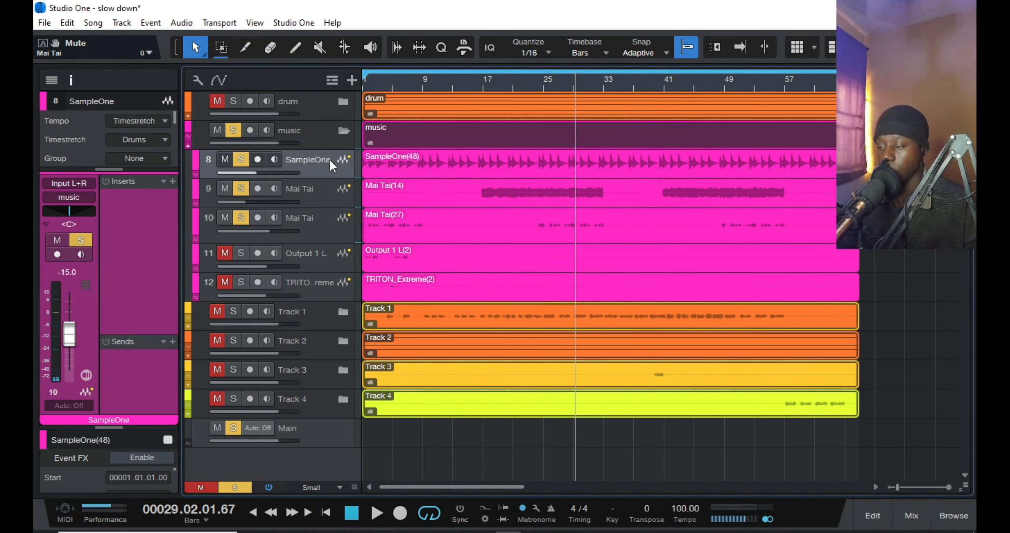
pyautogui.press('Down')
pyautogui.press('Down')
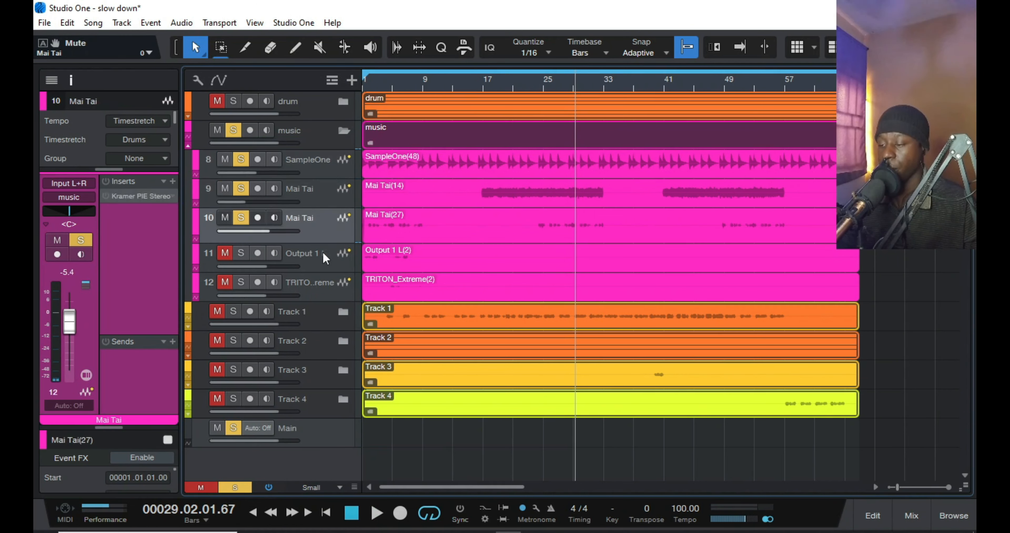
# Unmute the Output 1 L track, return to the song start and inspect its Kramer PIE Stereo compressor
pyautogui.click(316, 263)
pyautogui.click(228, 253)
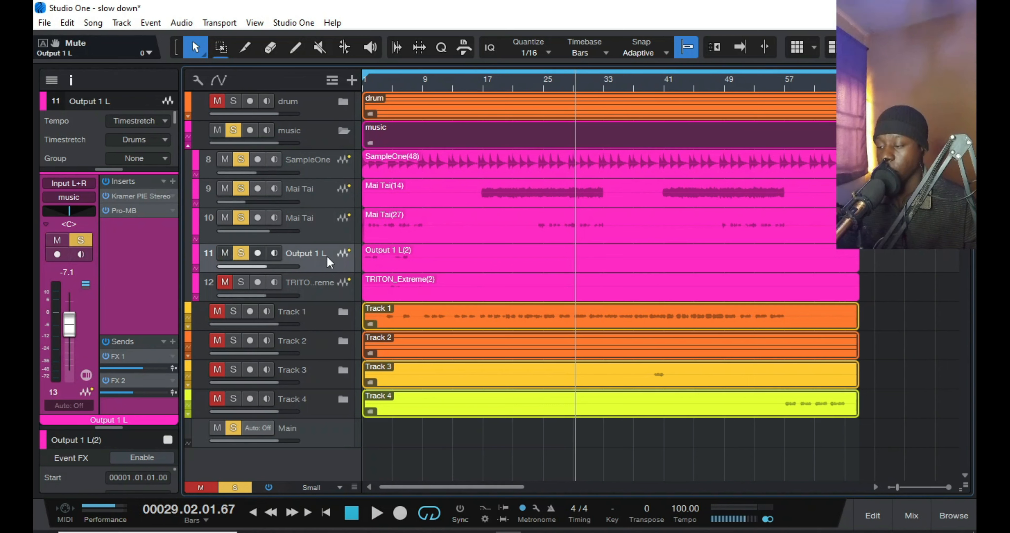
pyautogui.click(363, 85)
pyautogui.doubleClick(148, 196)
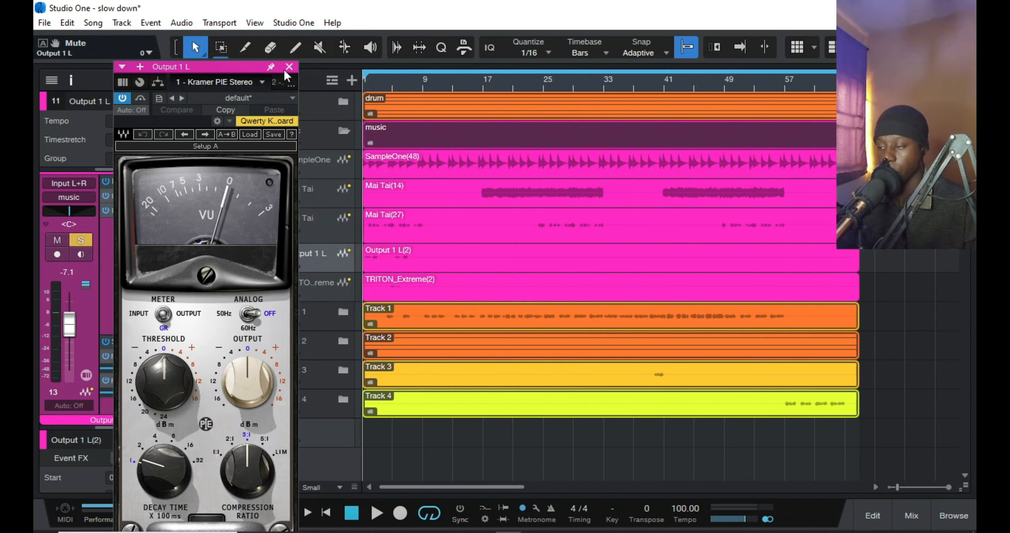
pyautogui.moveTo(214, 71); pyautogui.dragTo(376, 30)
pyautogui.click(449, 25)
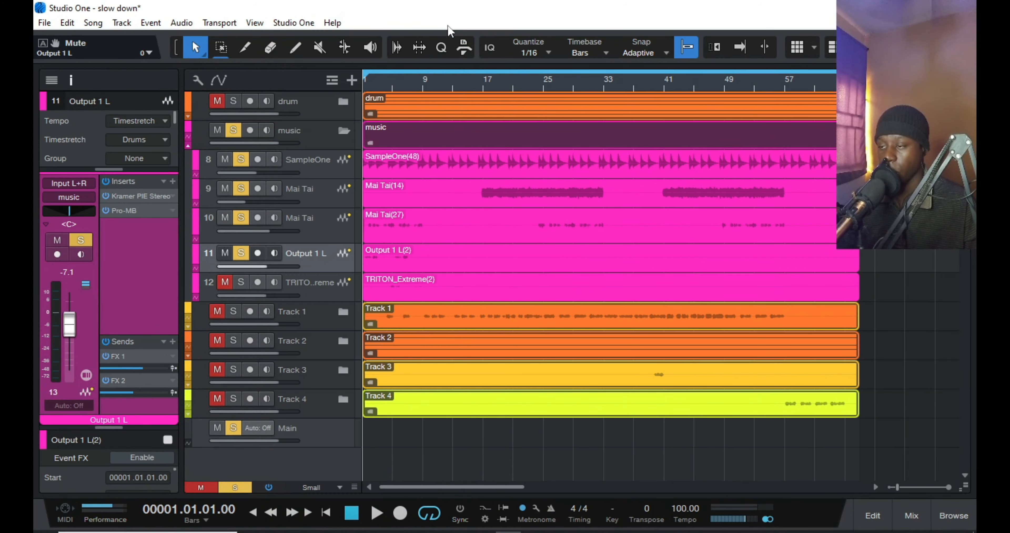
# Inspect the Pro-MB insert on Output 1 L and play the track with the other music tracks muted
pyautogui.click(138, 215)
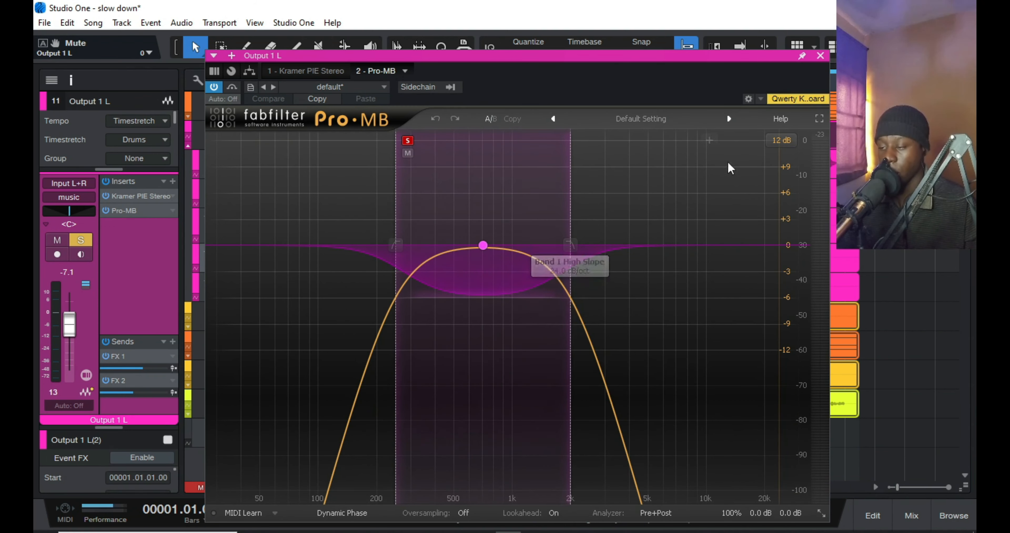
pyautogui.click(820, 55)
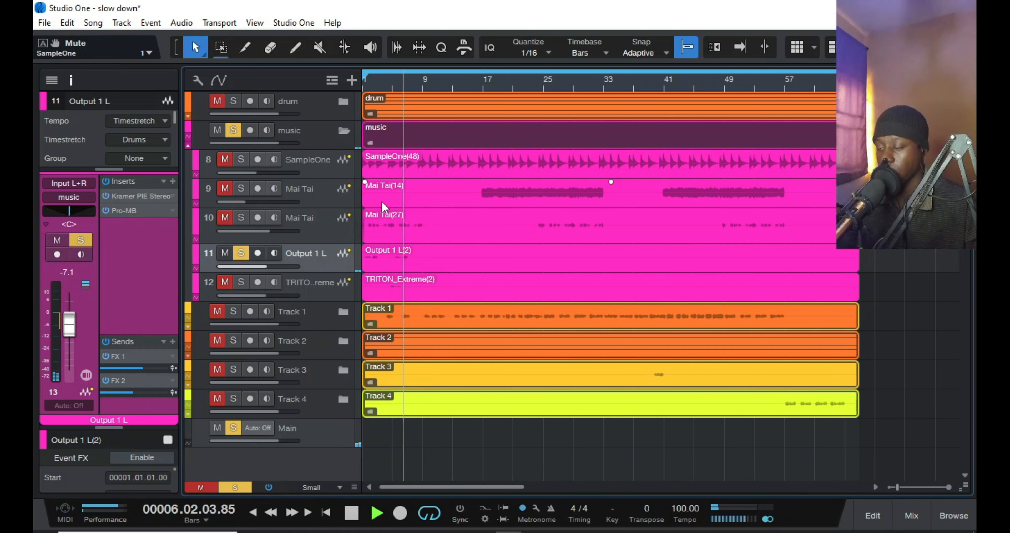
pyautogui.press('space')
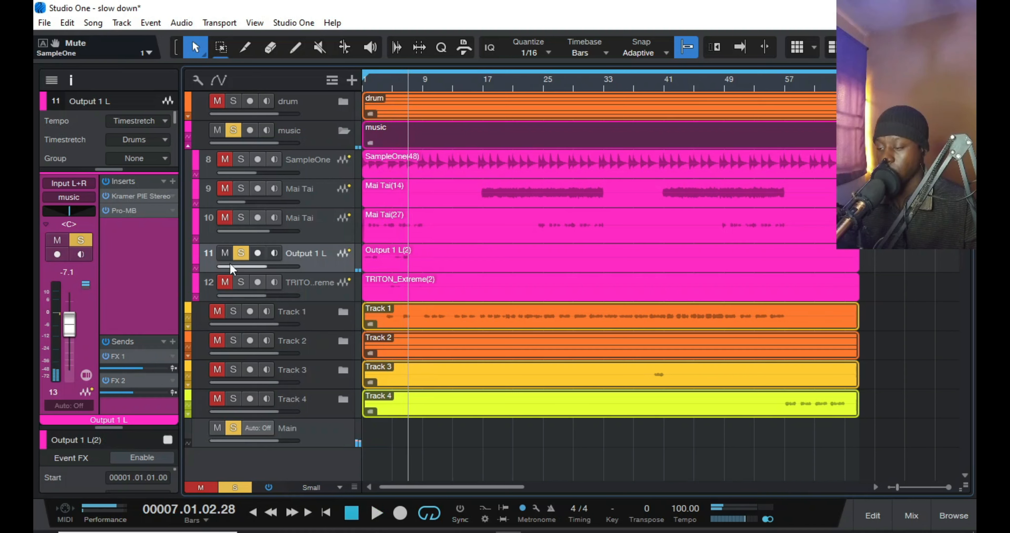
# Mute Output 1 L, unmute the TRITON_Extreme track and play it from around bar 5
pyautogui.click(237, 253)
pyautogui.click(227, 282)
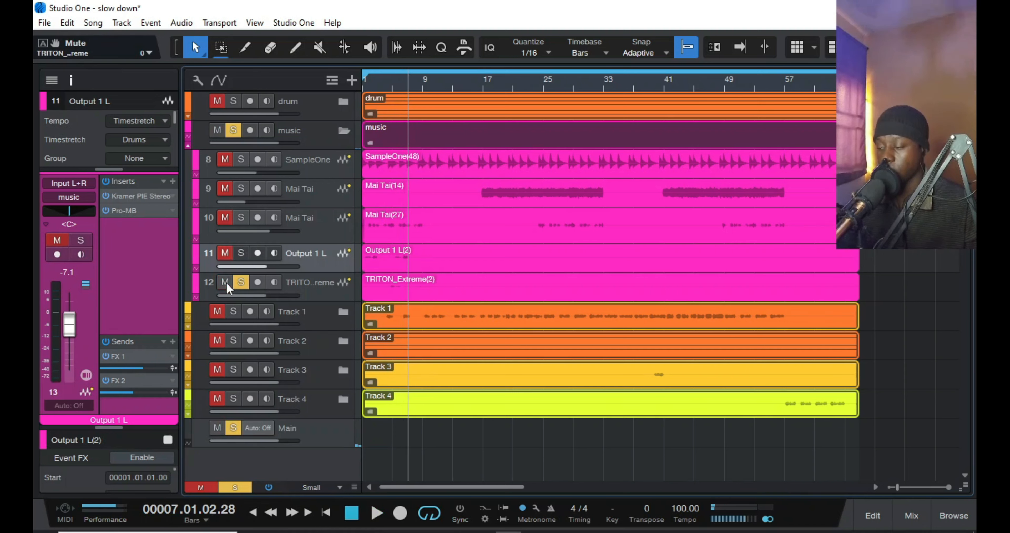
pyautogui.click(332, 292)
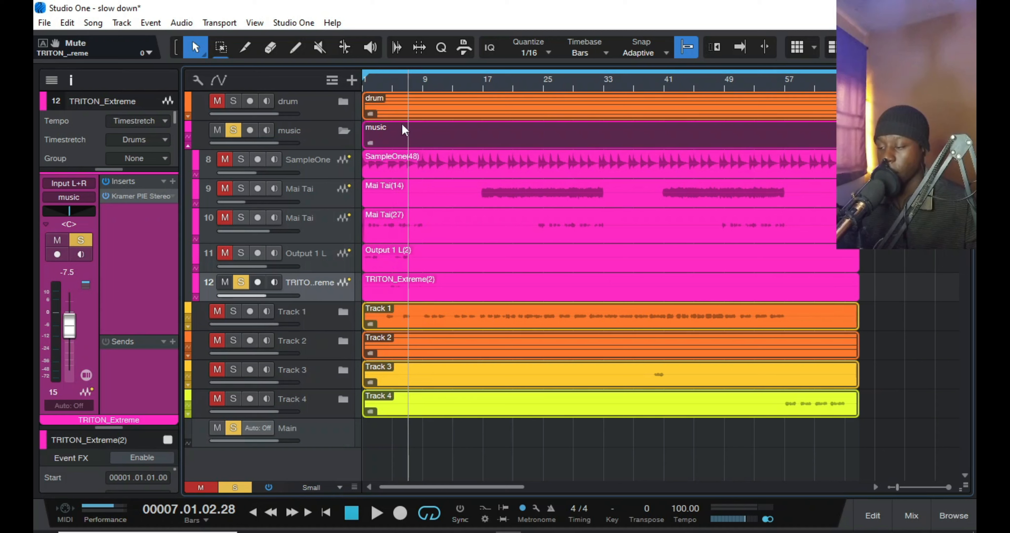
pyautogui.click(392, 82)
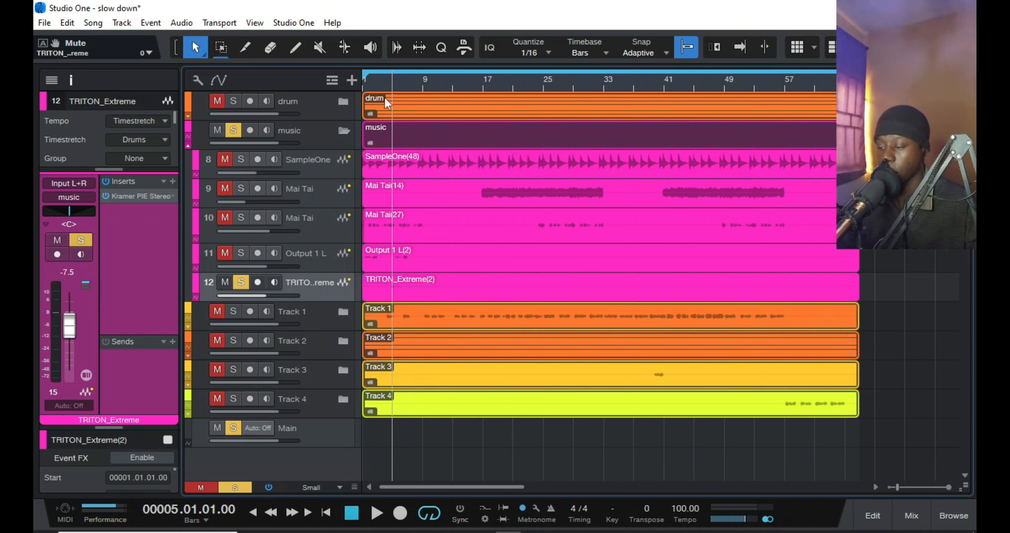
pyautogui.click(386, 79)
pyautogui.press('space')
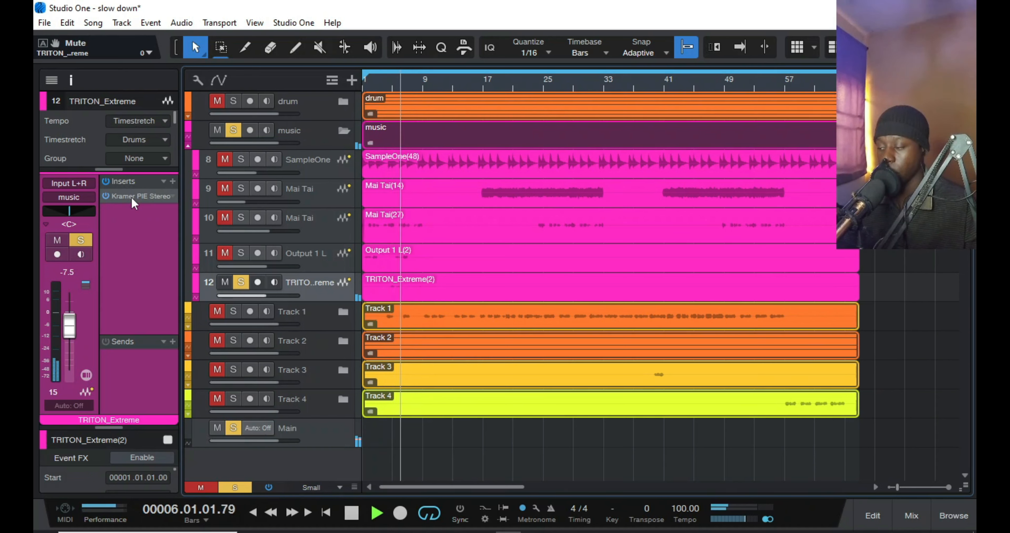
# Inspect the Kramer PIE Stereo compressor on TRITON_Extreme during playback, then stop and close it
pyautogui.click(131, 196)
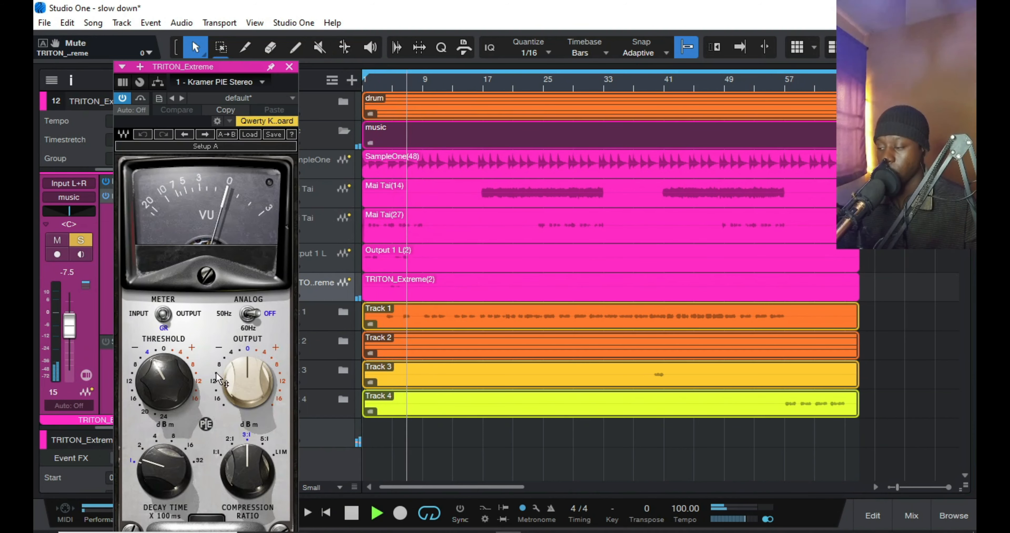
pyautogui.press('space')
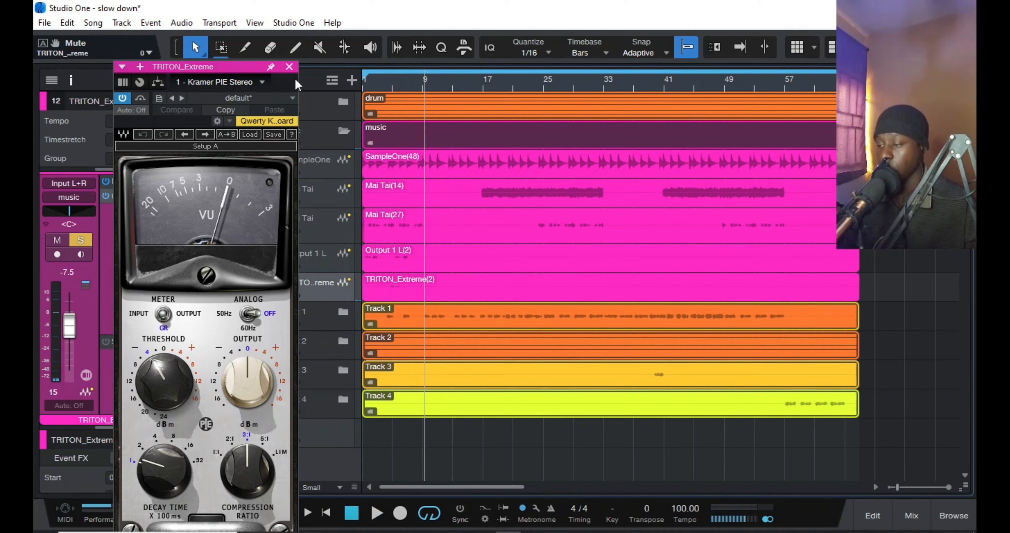
pyautogui.click(289, 66)
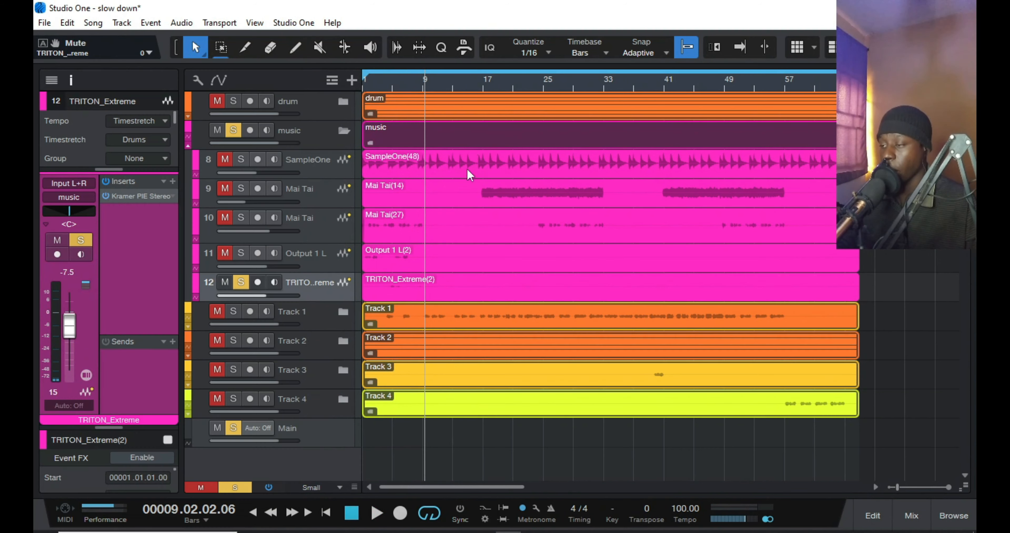
# Mute the TRITON_Extreme track and view the channels of Output 1 L, Mai Tai track 10 and the music folder
pyautogui.click(246, 283)
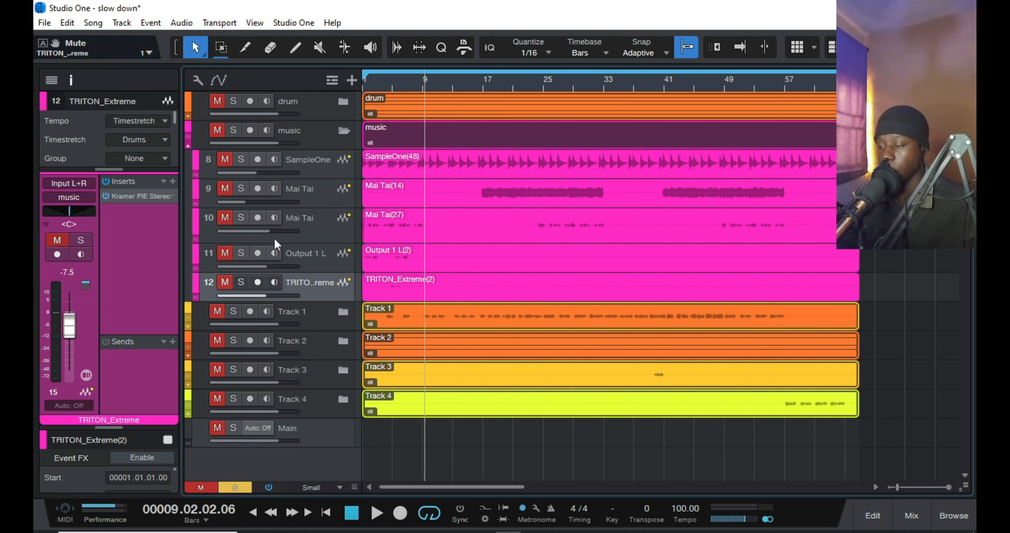
pyautogui.click(332, 259)
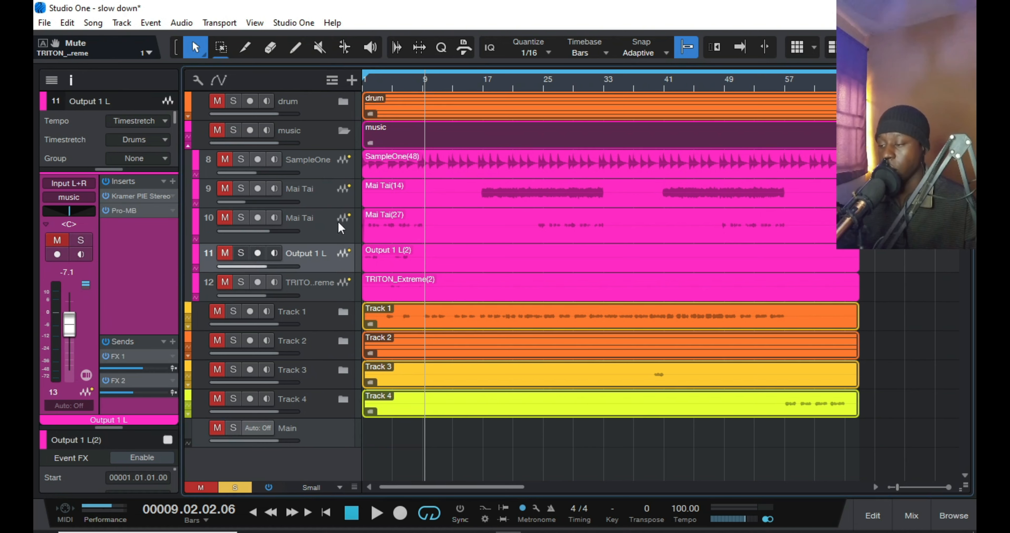
pyautogui.click(338, 215)
pyautogui.click(322, 144)
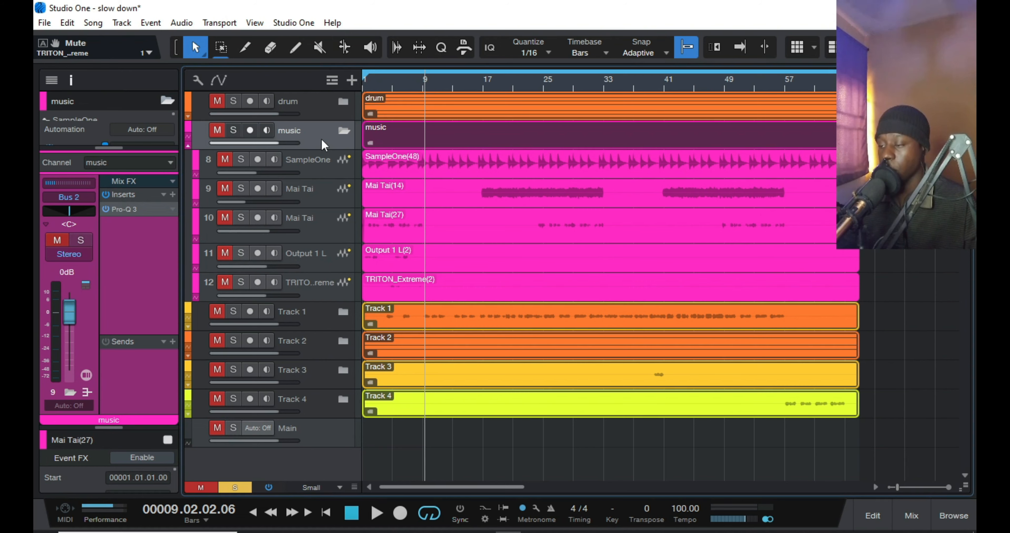
# Open the Pro-Q 3 equalizer on the music bus and examine the settings of its individual bands
pyautogui.doubleClick(149, 209)
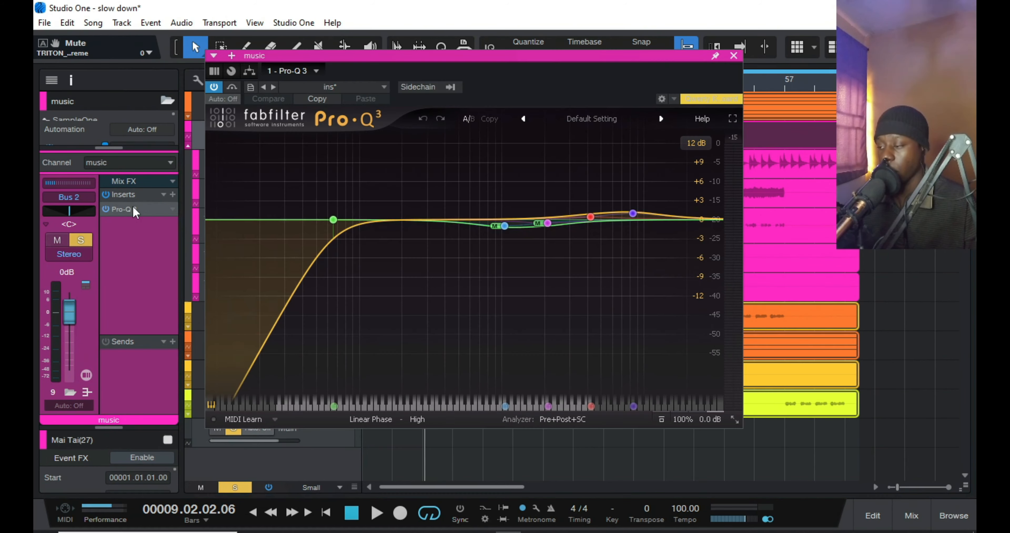
pyautogui.moveTo(400, 234)
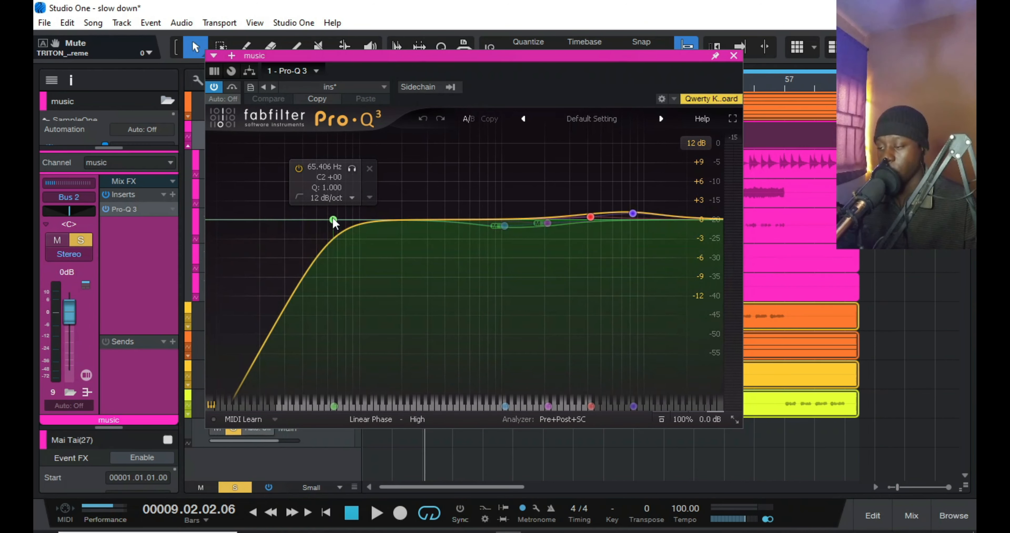
pyautogui.moveTo(494, 242)
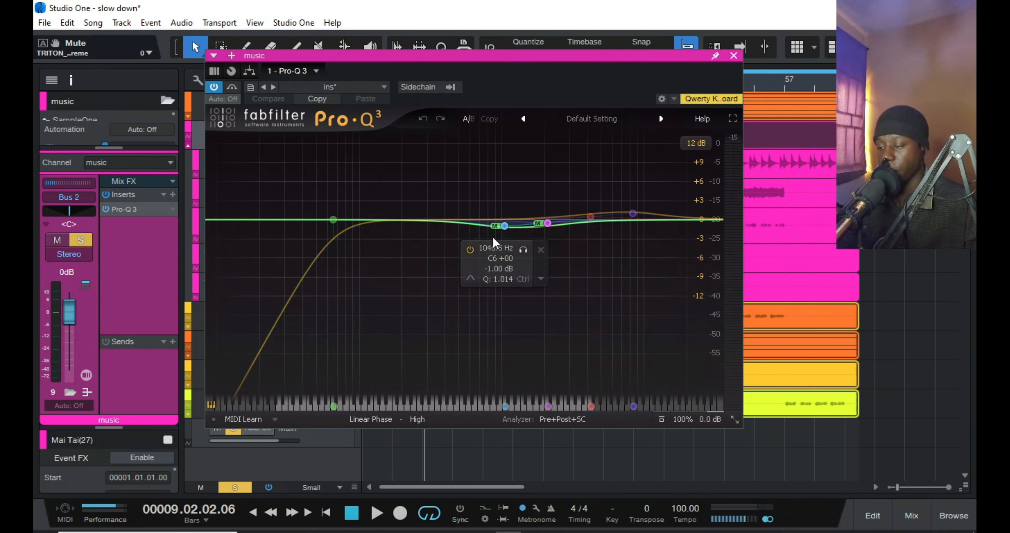
pyautogui.moveTo(565, 243)
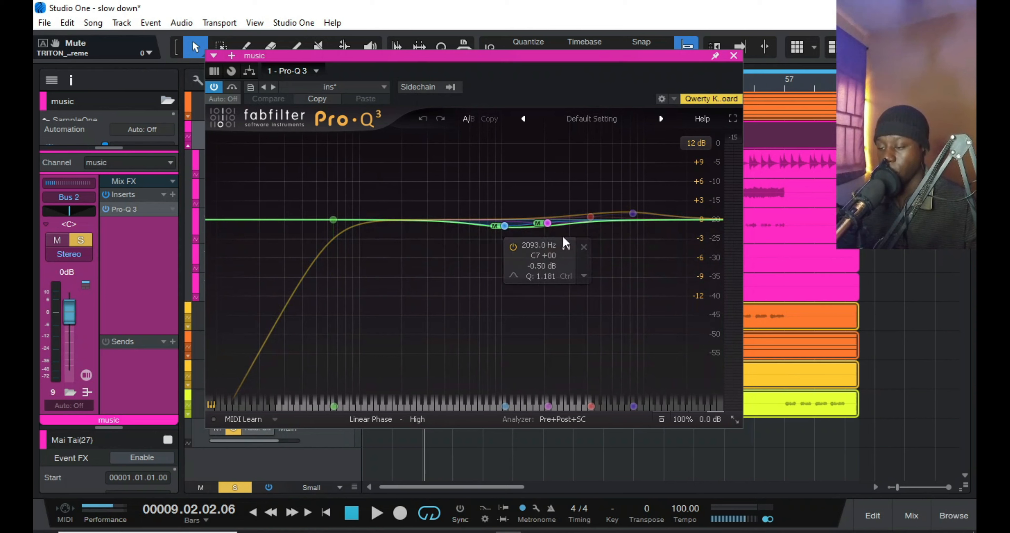
pyautogui.moveTo(639, 212)
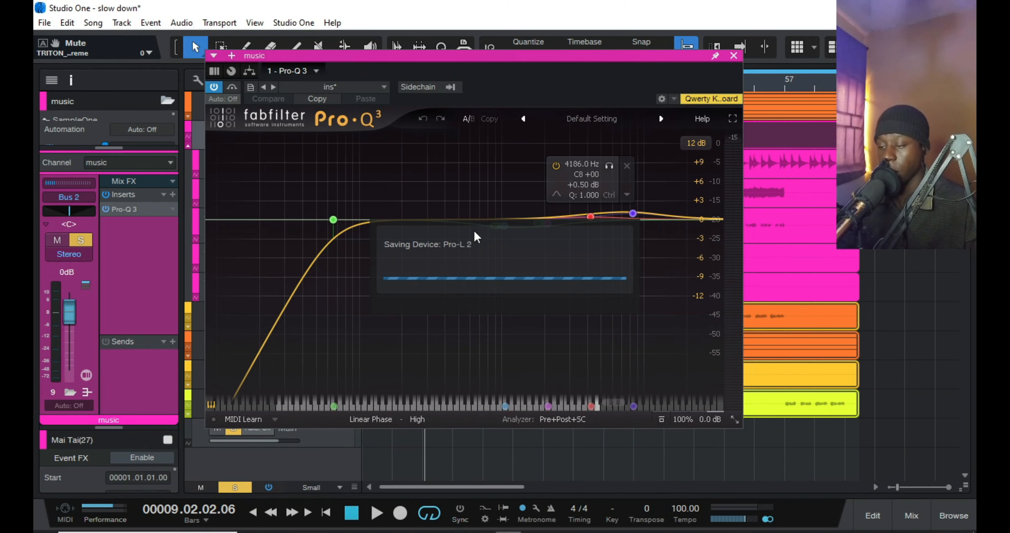
pyautogui.click(733, 56)
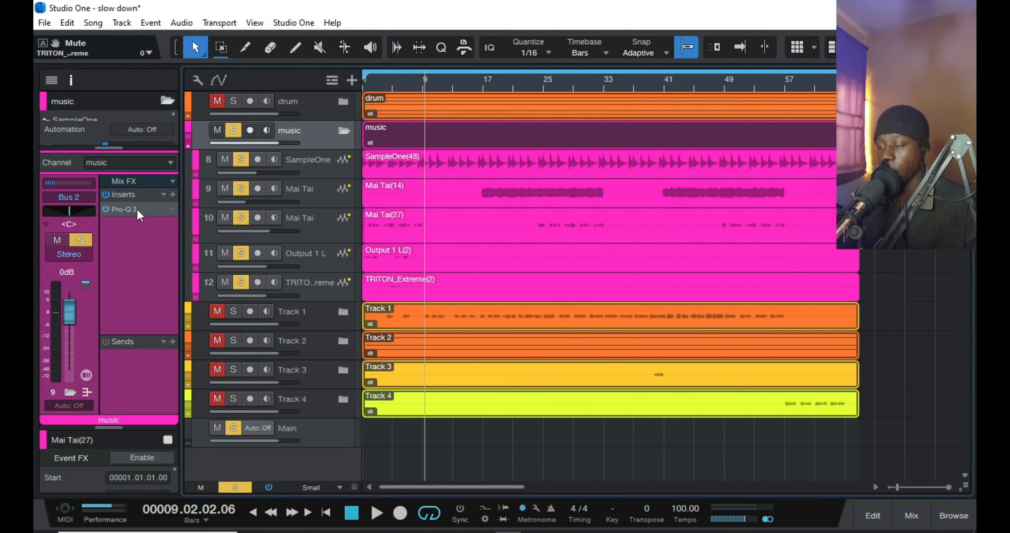
# Play the full music folder while watching its spectrum in Pro-Q 3, then stop and close the equalizer
pyautogui.press('F11')
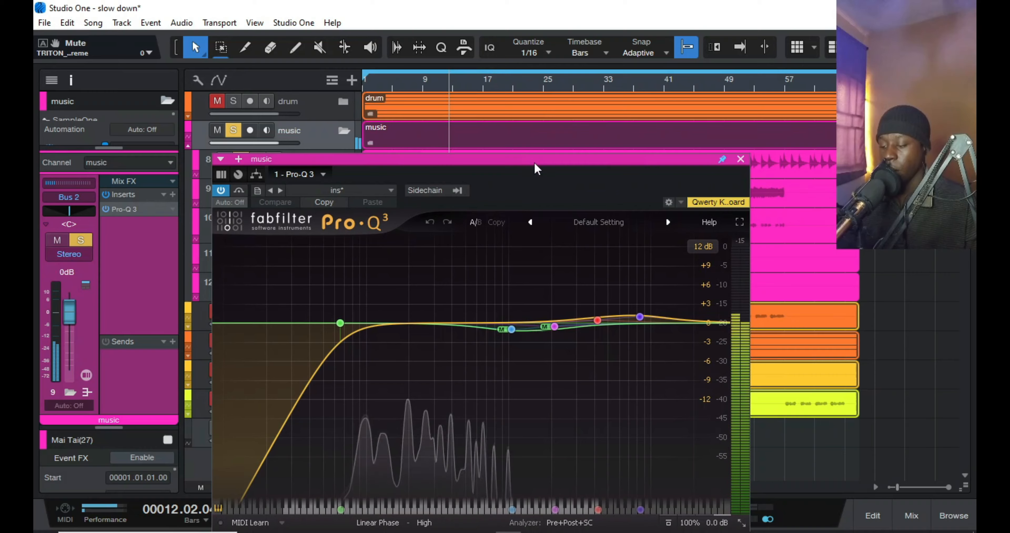
pyautogui.moveTo(534, 162); pyautogui.dragTo(547, 129)
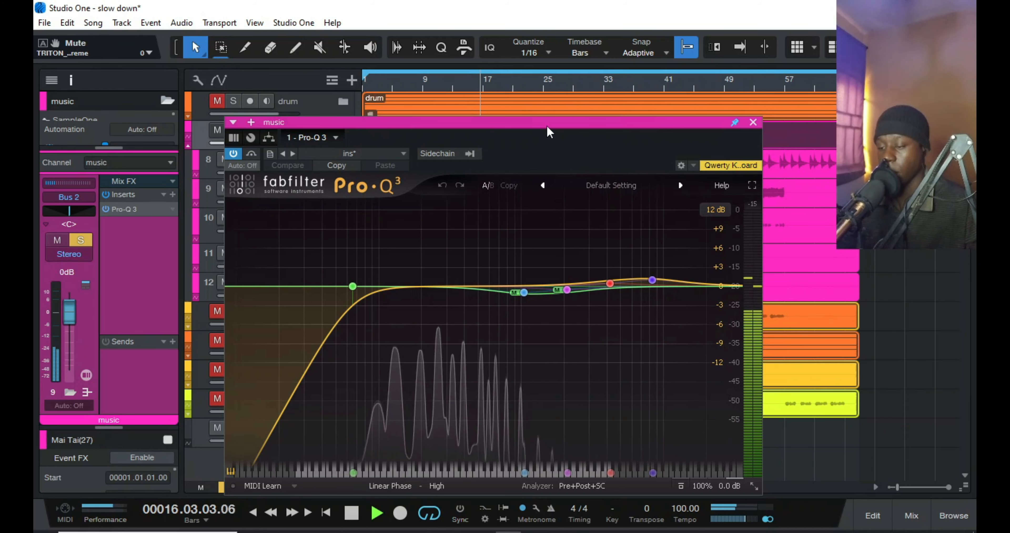
pyautogui.press('space')
pyautogui.click(749, 120)
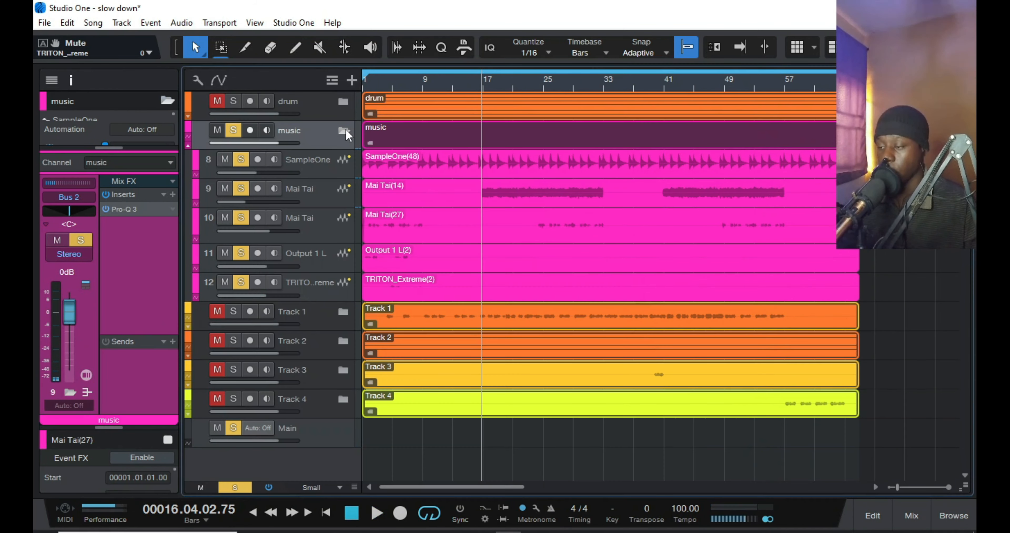
# Collapse and mute the music folder, then solo the Track 1 folder
pyautogui.click(345, 129)
pyautogui.click(232, 131)
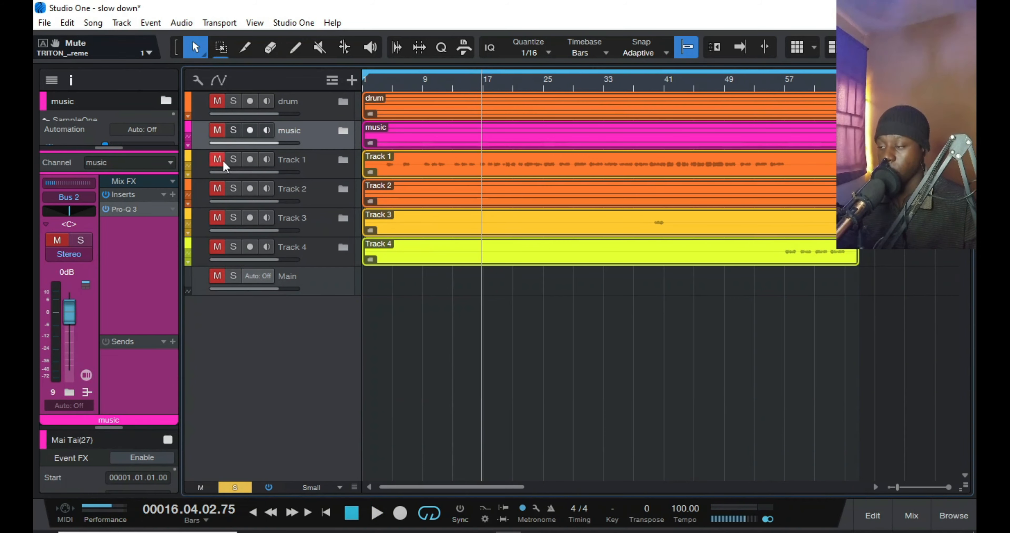
pyautogui.click(233, 160)
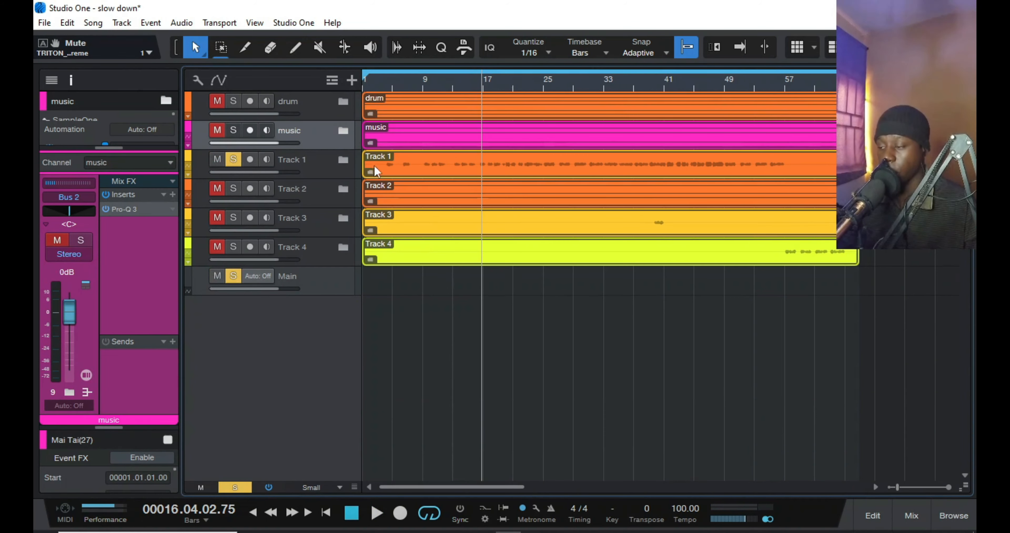
# Expand the Track 1 folder, select Track 9 and inspect its Auto-Tune Pro 3 settings
pyautogui.click(337, 164)
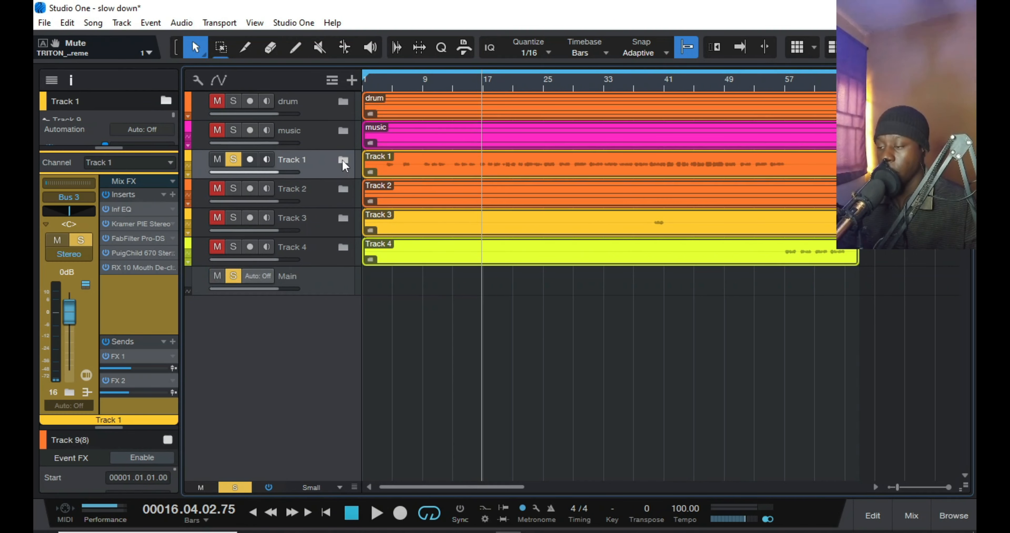
pyautogui.click(342, 160)
pyautogui.click(340, 198)
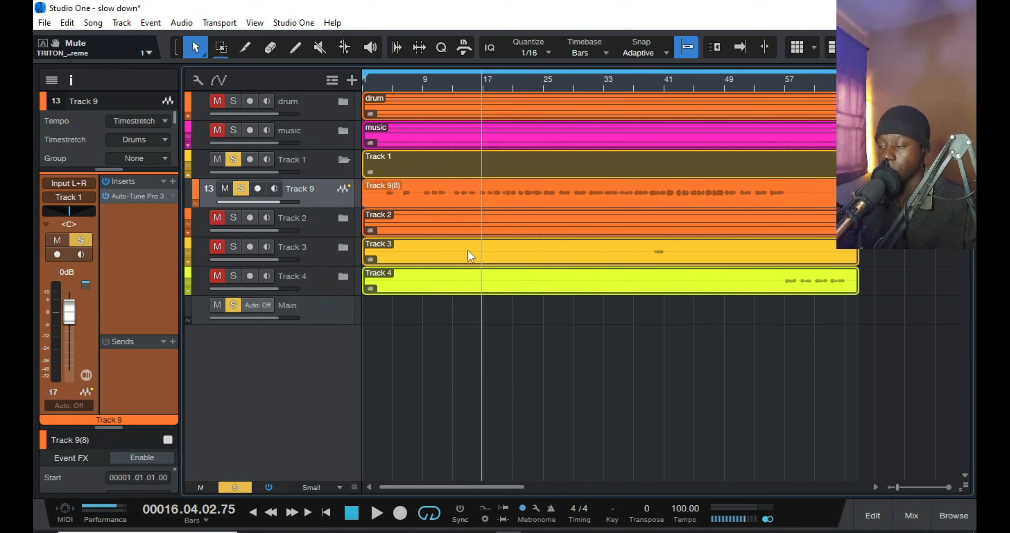
pyautogui.press('F11')
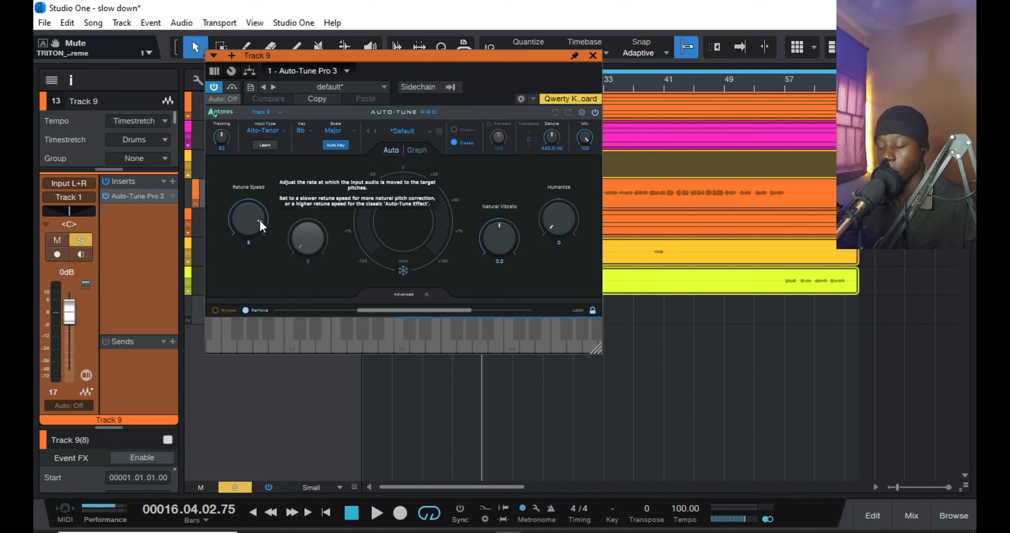
pyautogui.click(593, 55)
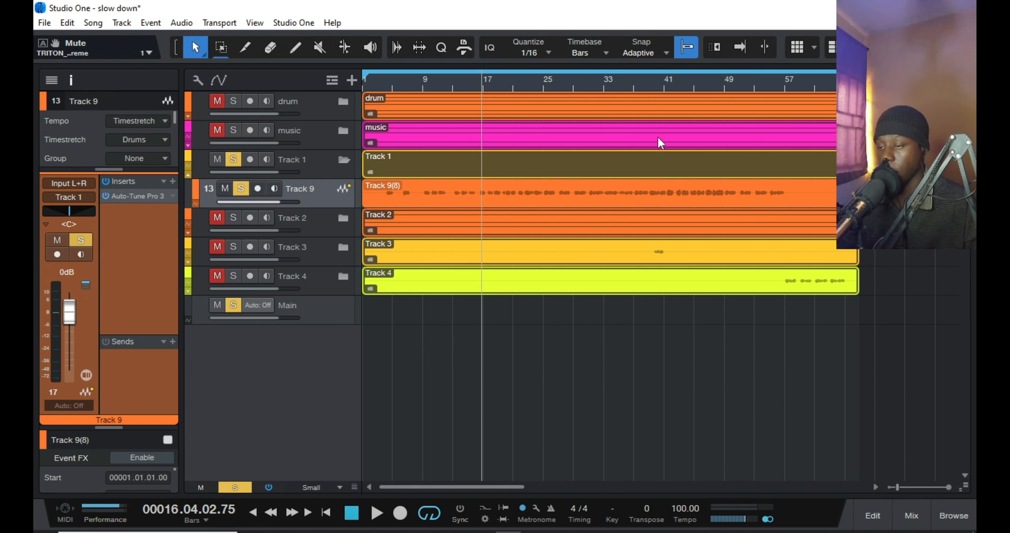
# Select the Track 1 bus, view its Inf EQ insert and bypass the Kramer PIE Stereo insert
pyautogui.click(338, 163)
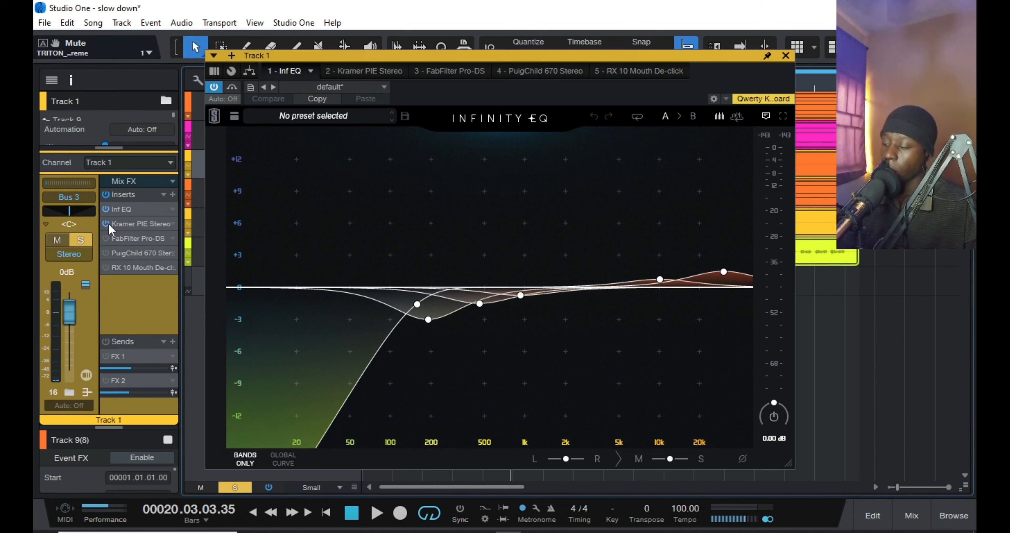
pyautogui.click(107, 224)
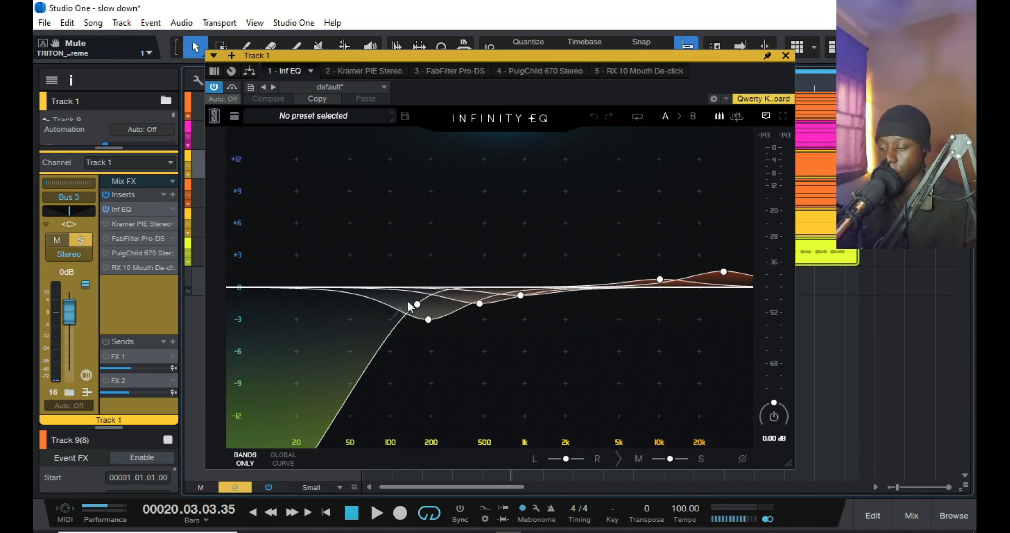
# Inspect the low-cut, low-mid and high-frequency boost bands of the Infinity EQ on the Track 1 bus
pyautogui.click(428, 319)
pyautogui.moveTo(428, 319); pyautogui.dragTo(417, 304)
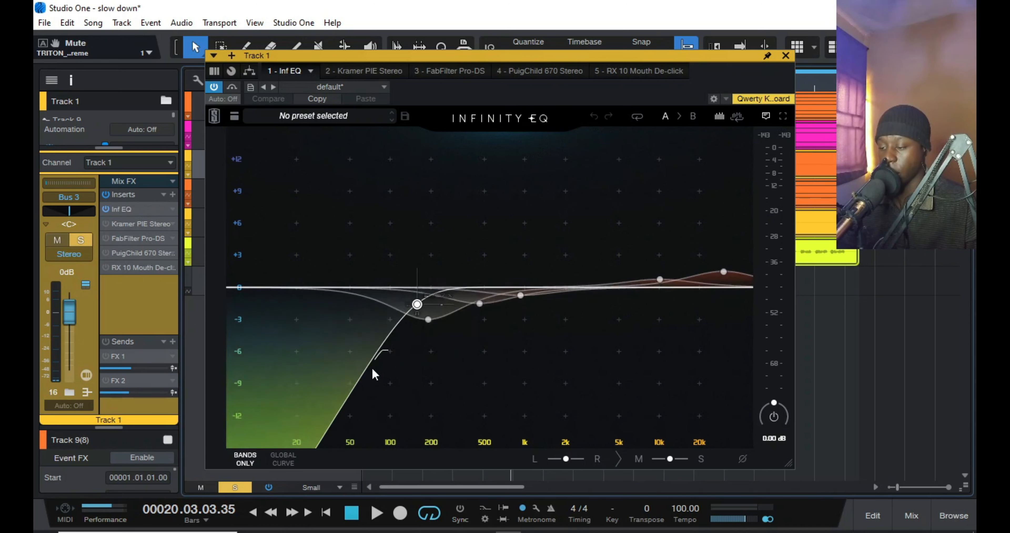
pyautogui.click(417, 304)
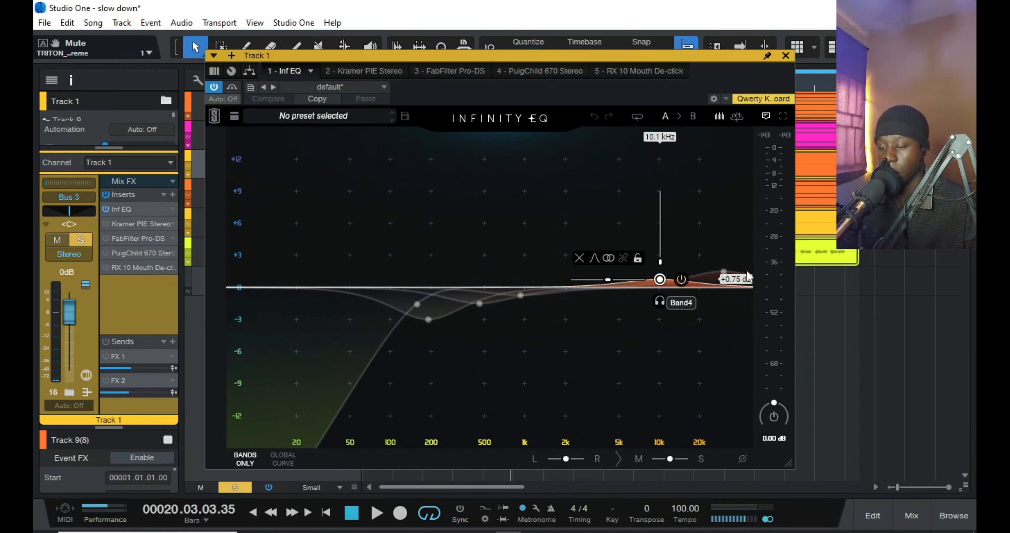
pyautogui.click(723, 272)
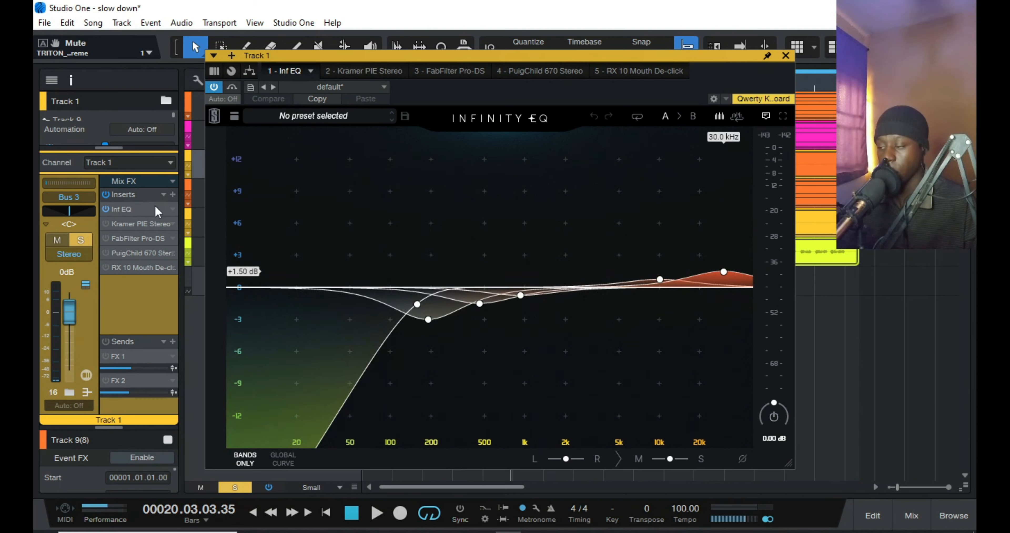
# View the Kramer PIE compressor's threshold on Track 1, reactivate the plug-in and move its window up
pyautogui.click(360, 71)
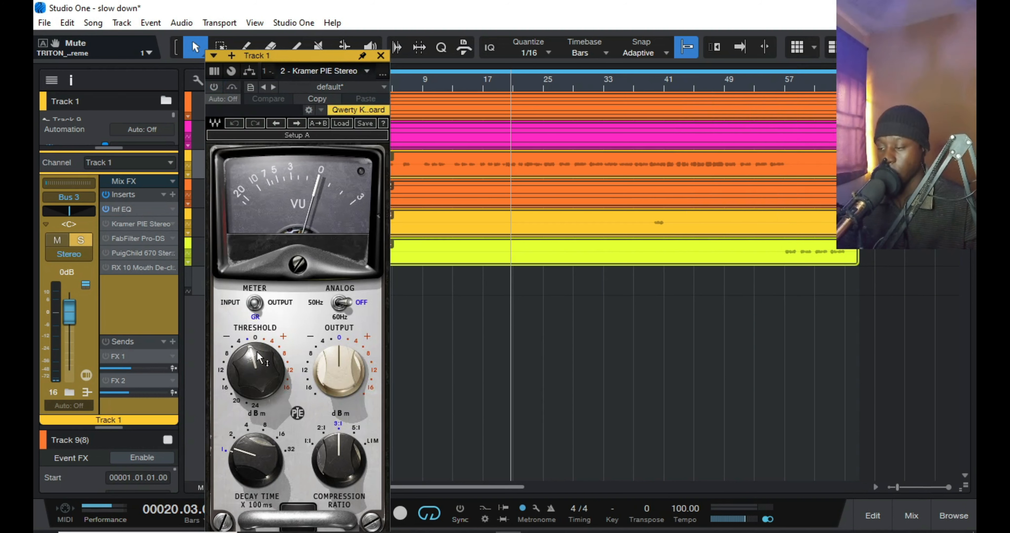
pyautogui.moveTo(258, 351)
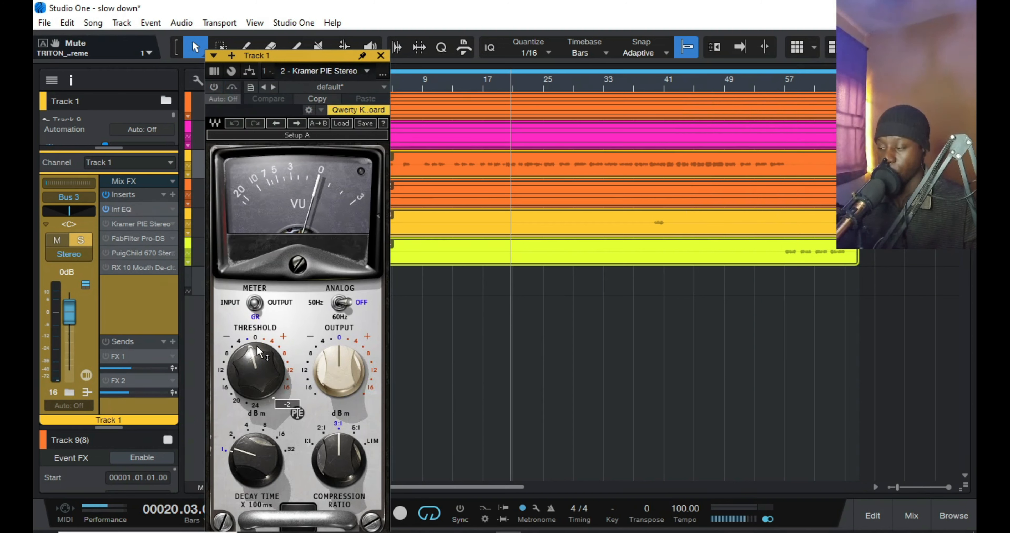
pyautogui.click(214, 89)
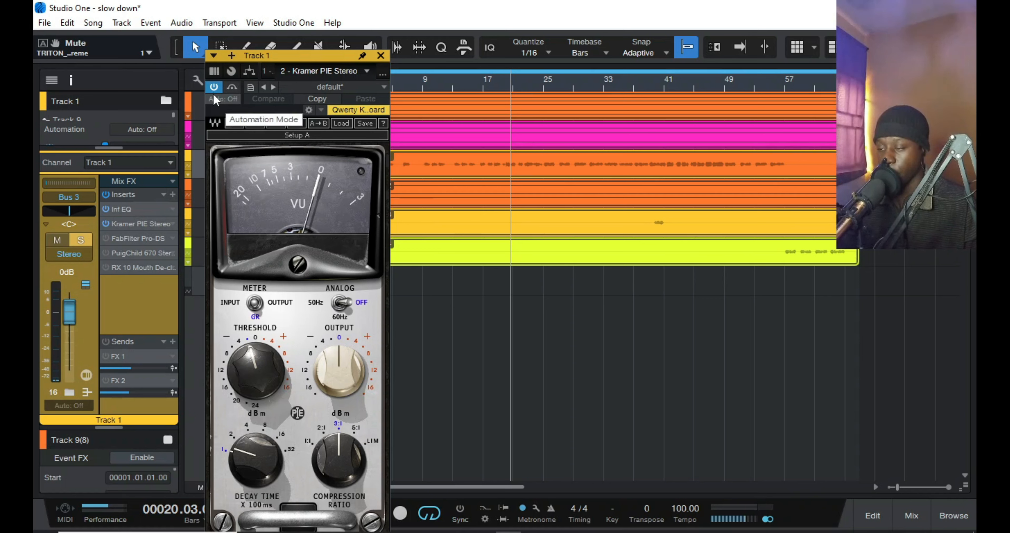
pyautogui.moveTo(286, 55); pyautogui.dragTo(293, 37)
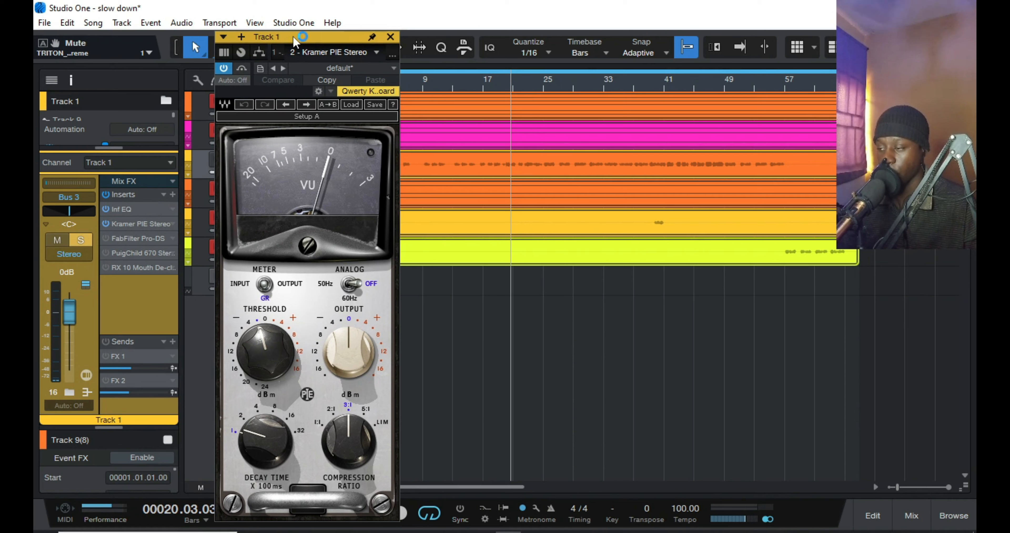
# Play Track 1 from bar 13, switching all its inserts off and back on to compare the sound
pyautogui.click(450, 82)
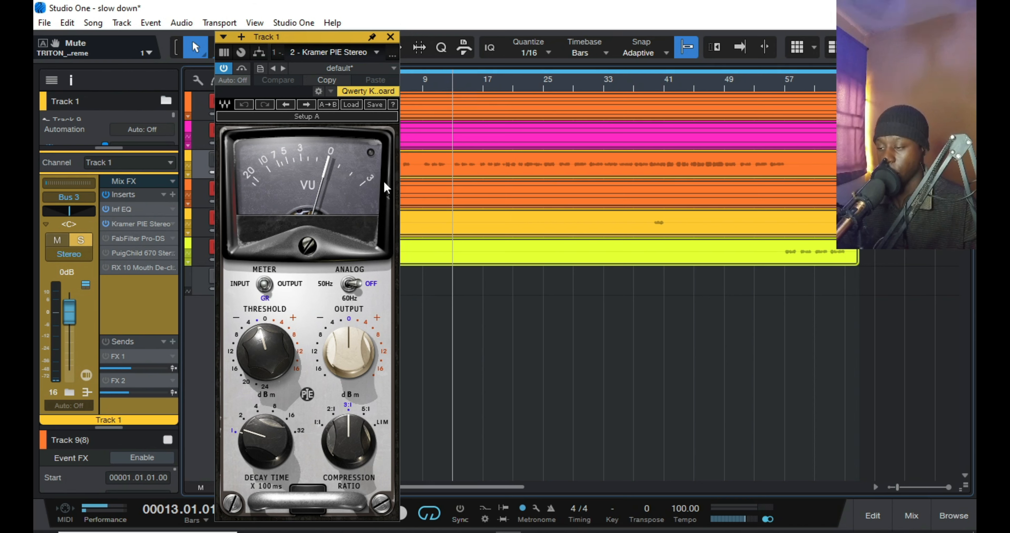
pyautogui.press('space')
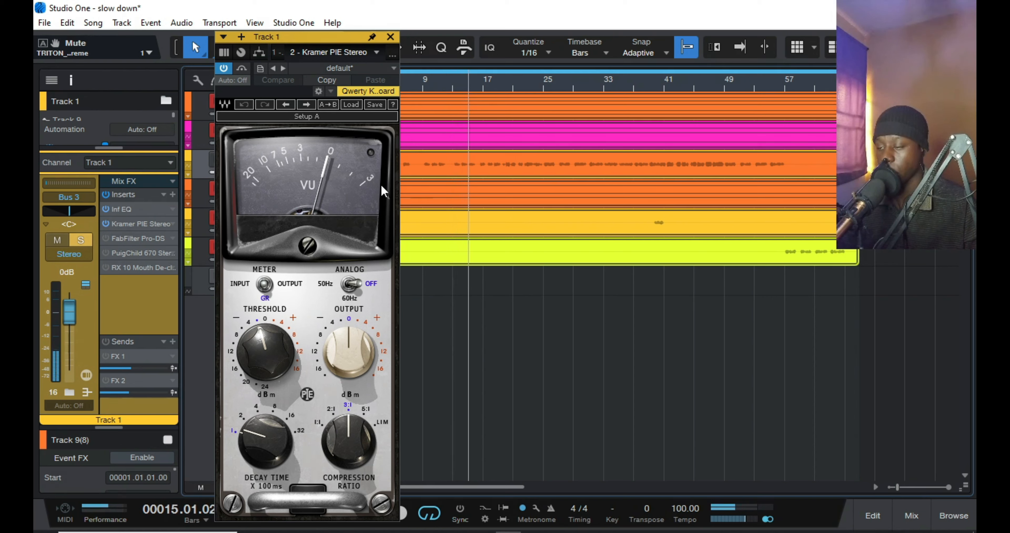
pyautogui.click(104, 195)
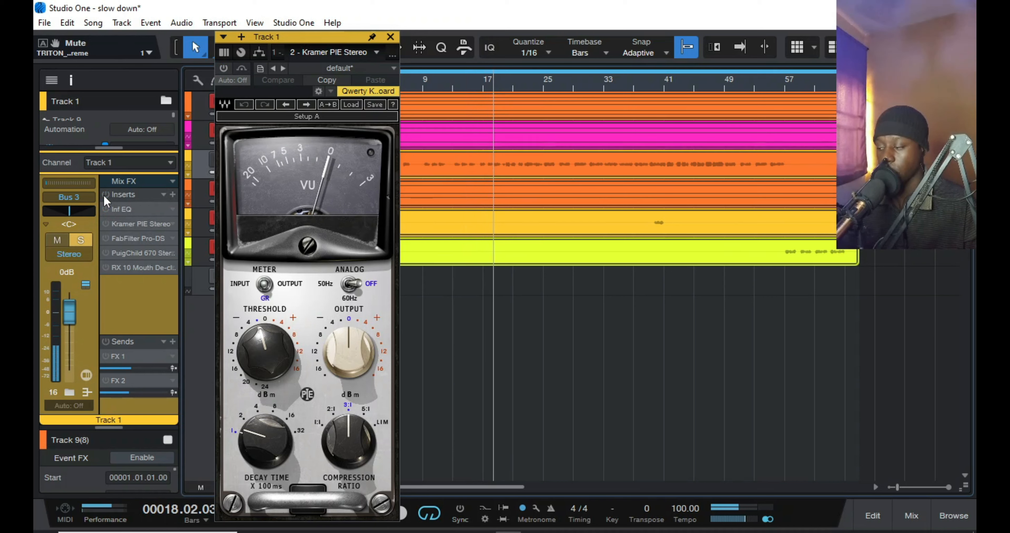
pyautogui.click(105, 195)
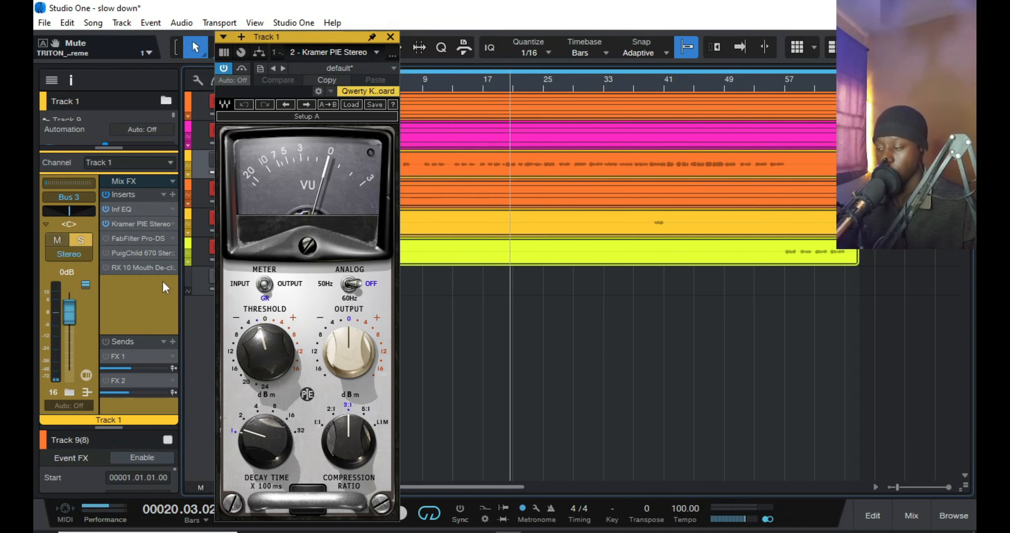
# Activate FabFilter Pro-DS on Track 1, audition its de-essing from bar 17 and close its window
pyautogui.click(106, 238)
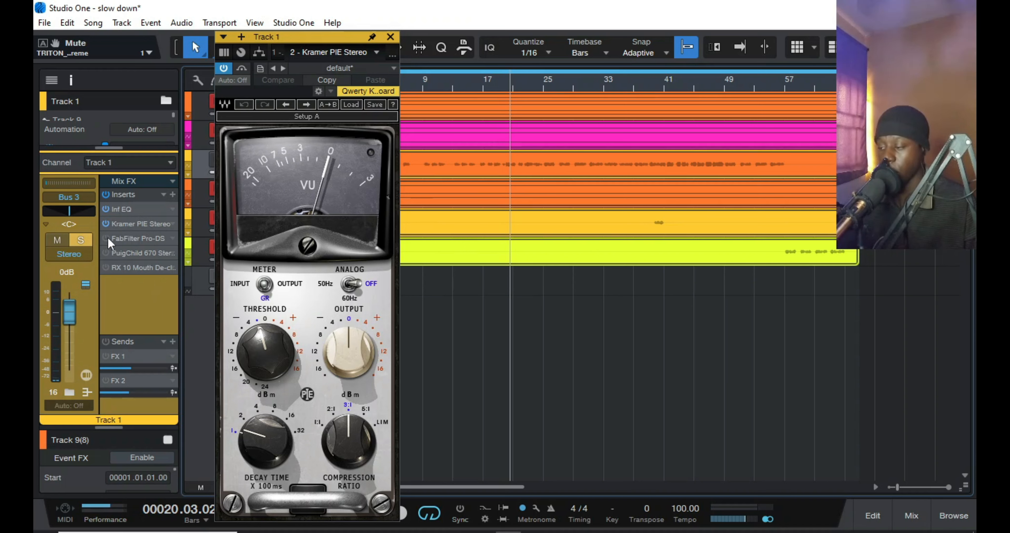
pyautogui.click(146, 238)
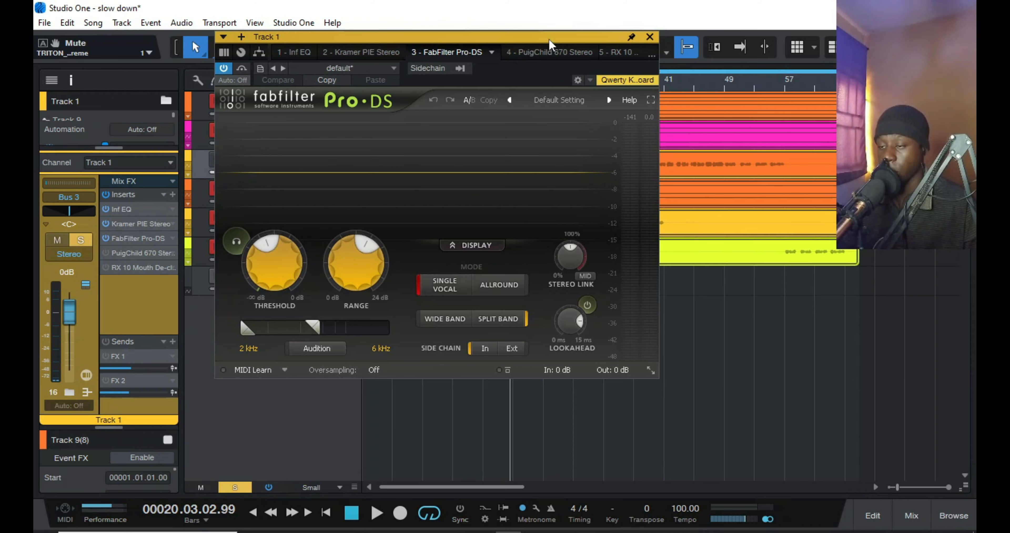
pyautogui.moveTo(550, 39); pyautogui.dragTo(563, 222)
pyautogui.click(480, 86)
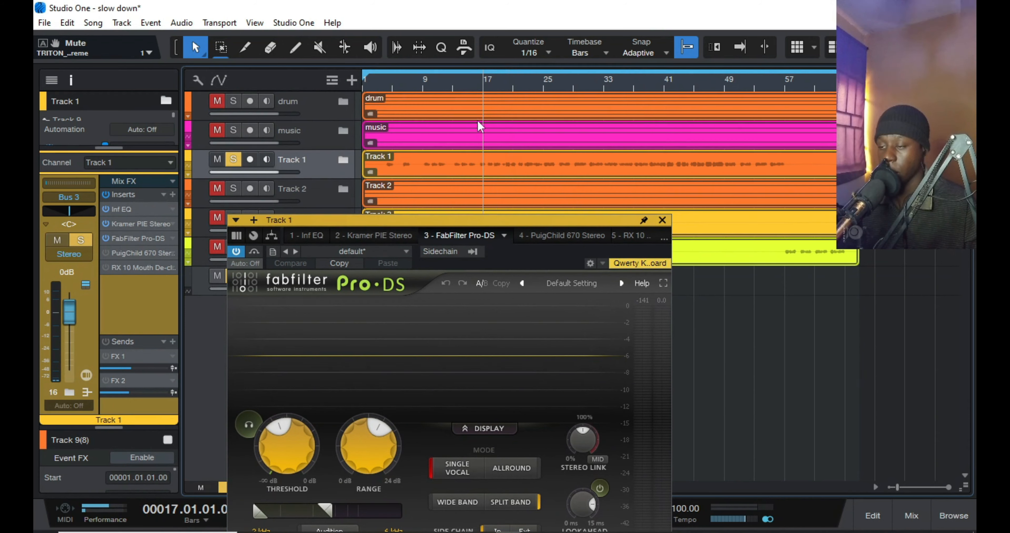
pyautogui.moveTo(534, 223); pyautogui.dragTo(531, 169)
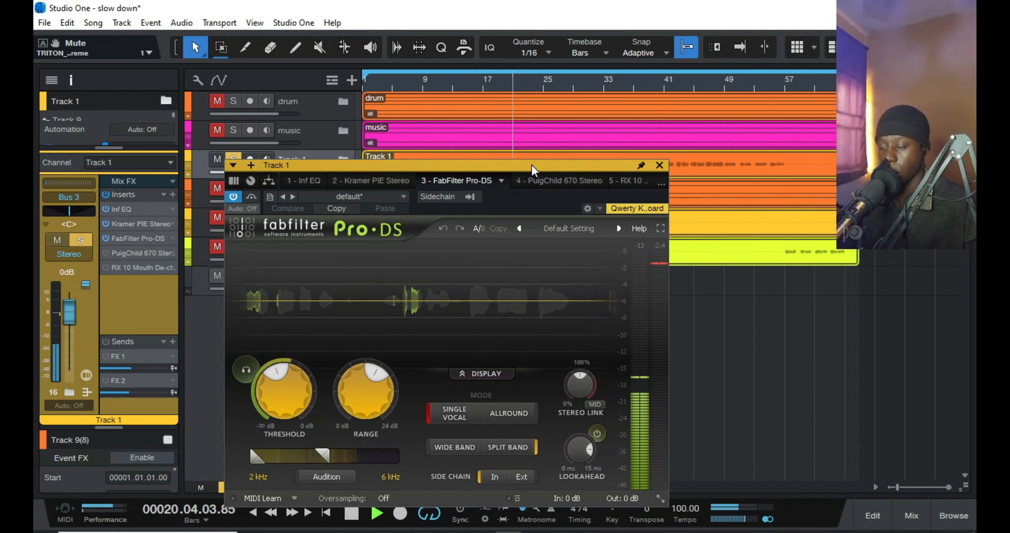
pyautogui.press('space')
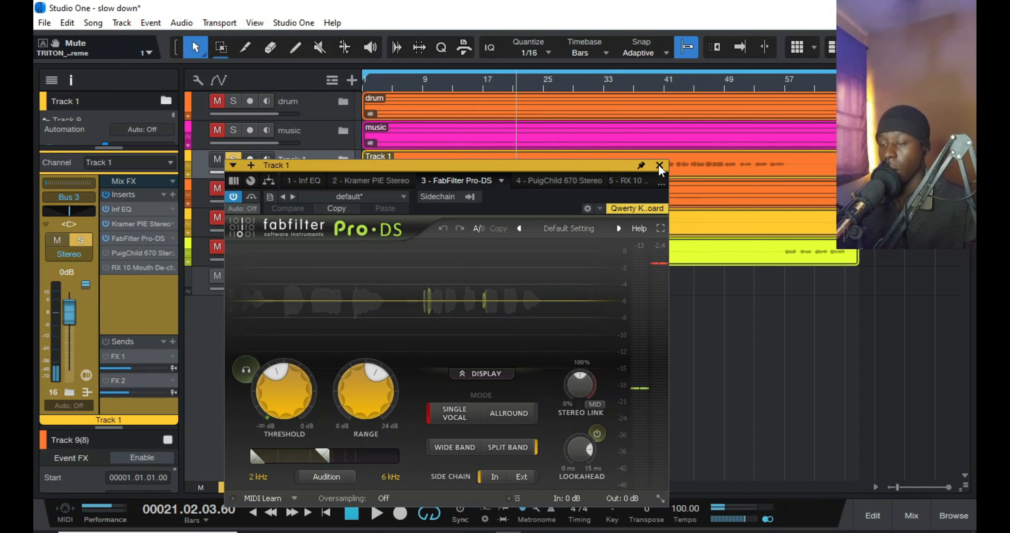
pyautogui.click(659, 165)
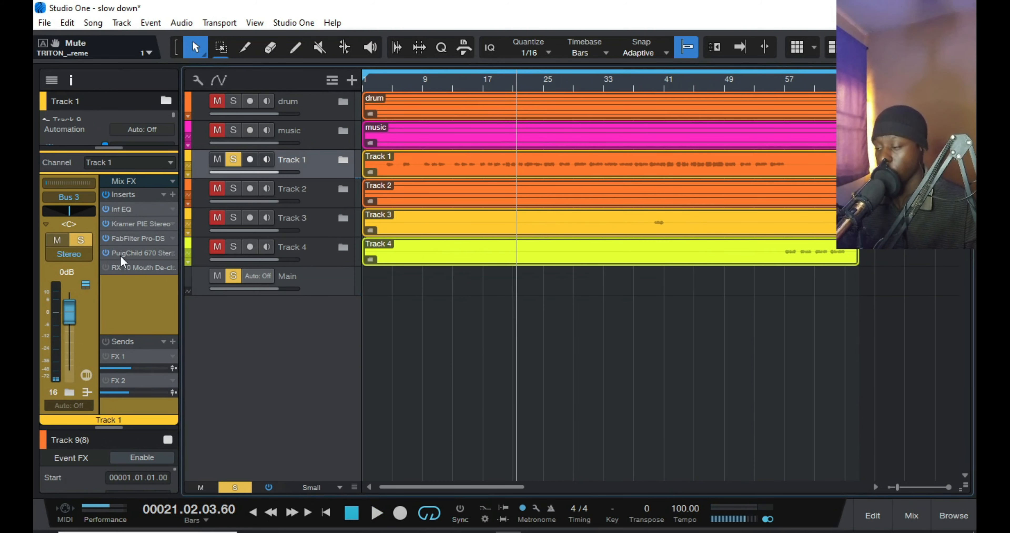
# Activate the PuigChild 670 on Track 1, review its Pop Vocal settings and audition the vocal from bar 17
pyautogui.click(149, 254)
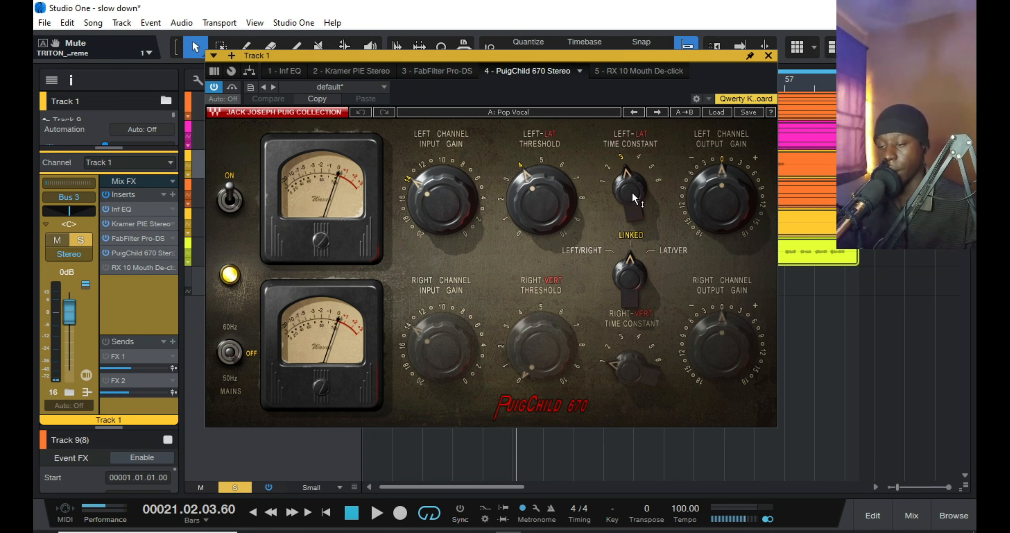
pyautogui.moveTo(724, 215)
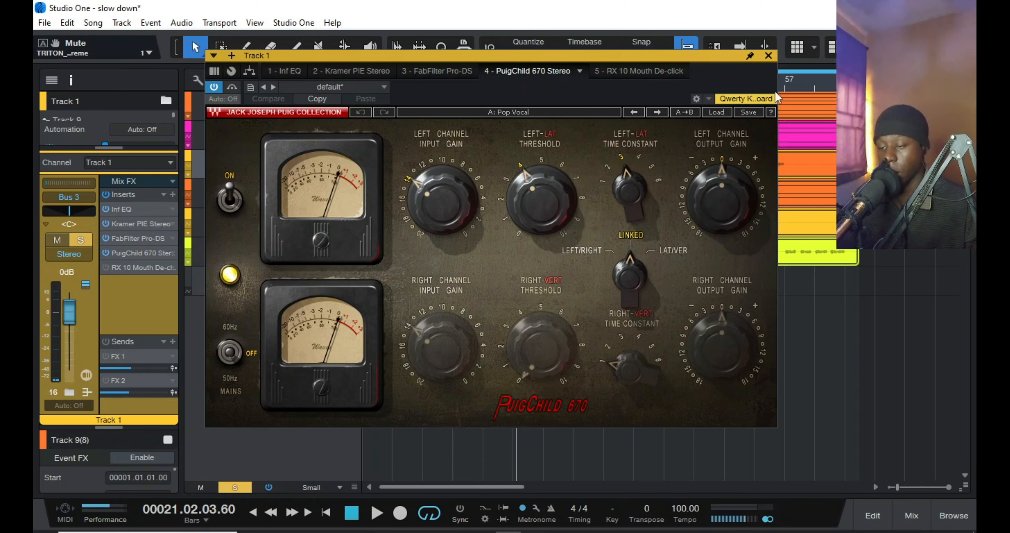
pyautogui.click(768, 56)
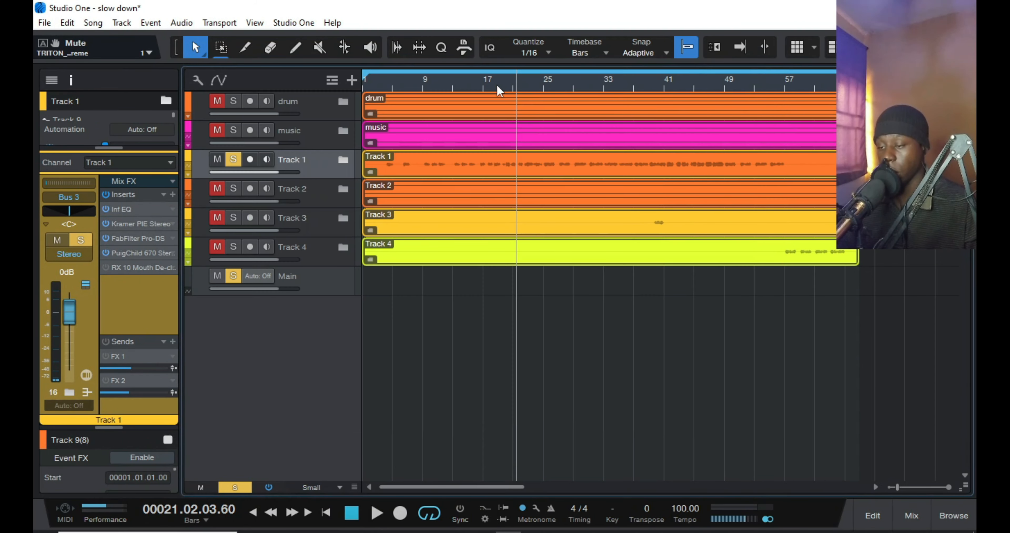
pyautogui.click(483, 81)
pyautogui.press('space')
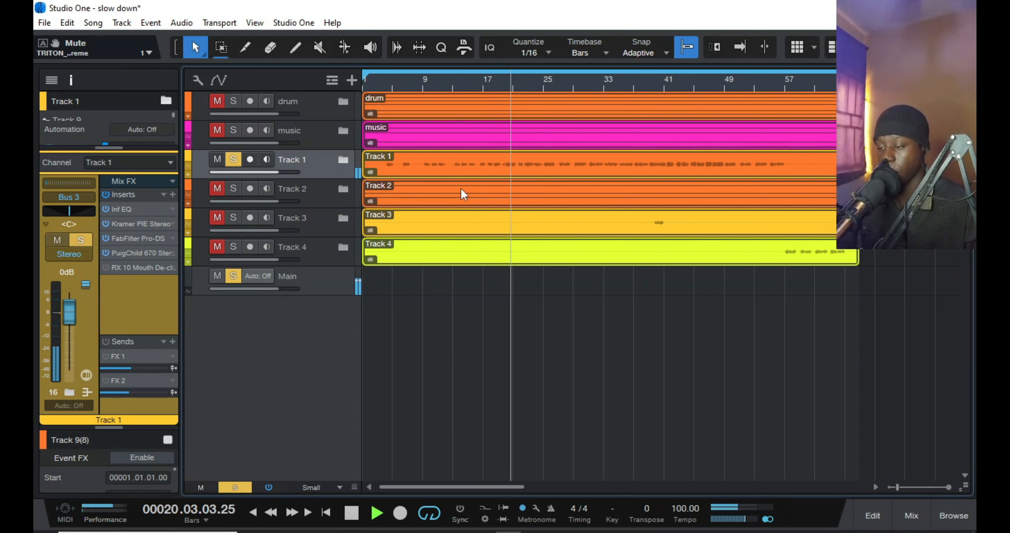
pyautogui.press('space')
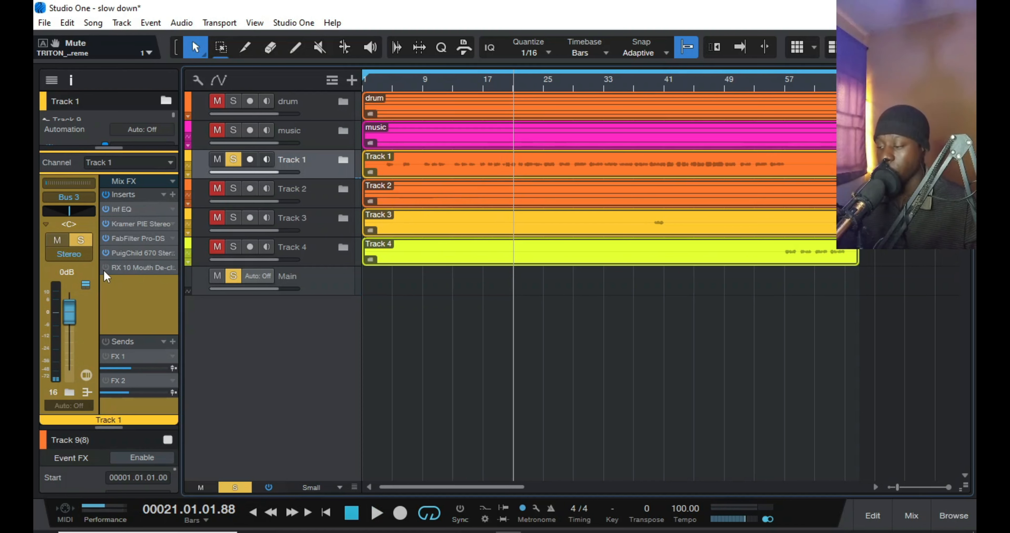
# Activate RX 10 Mouth De-click on Track 1, view its settings and audition the vocal from bar 17
pyautogui.doubleClick(152, 268)
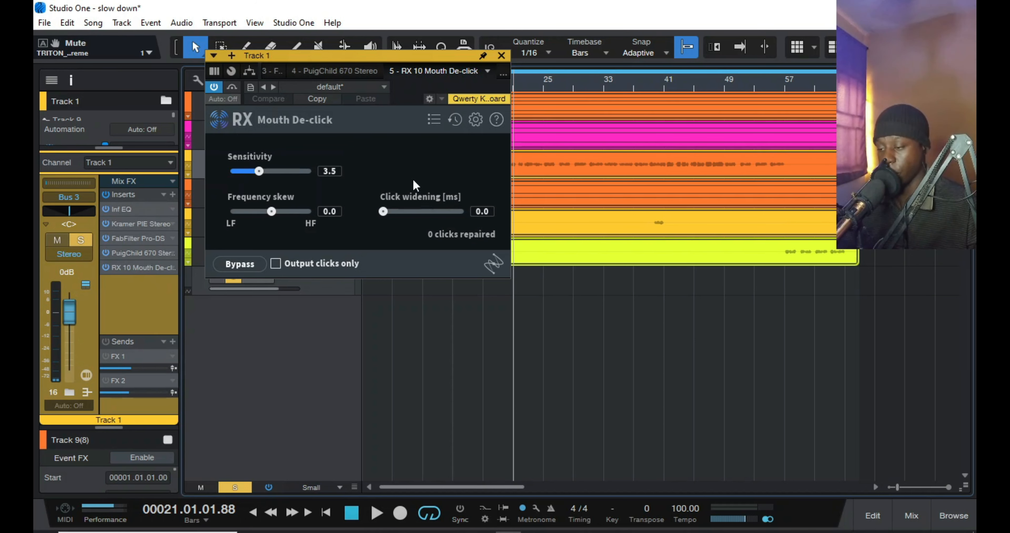
pyautogui.click(501, 55)
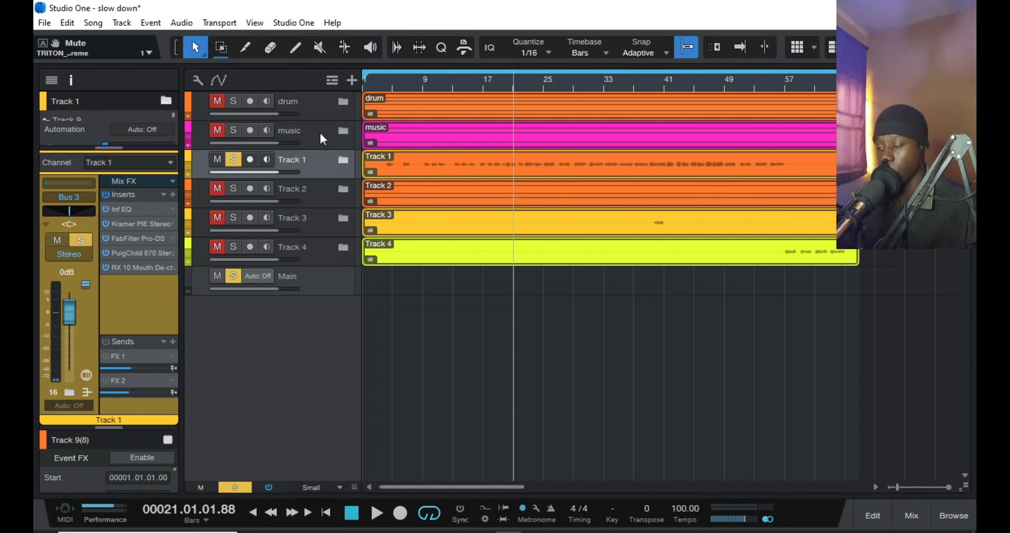
pyautogui.click(482, 83)
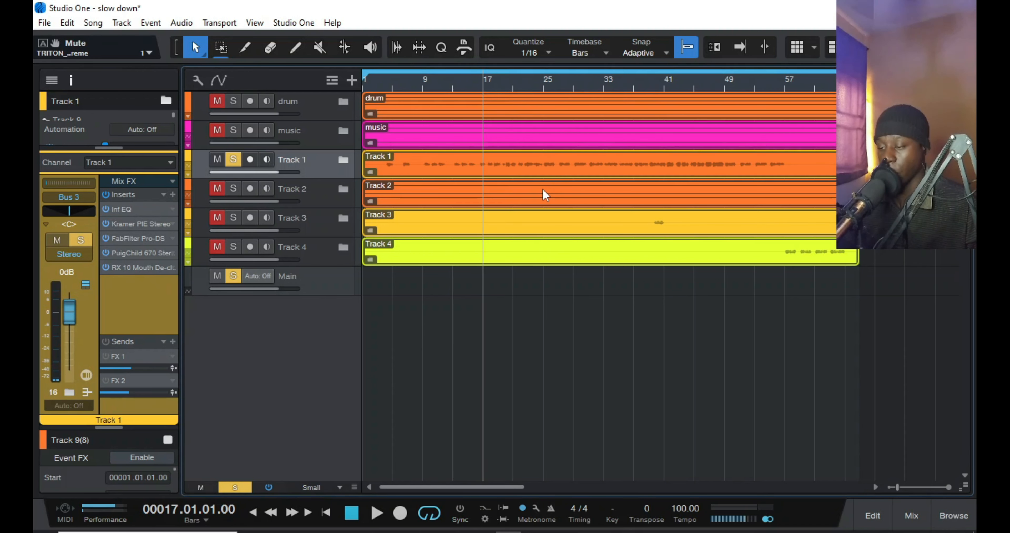
pyautogui.press('space')
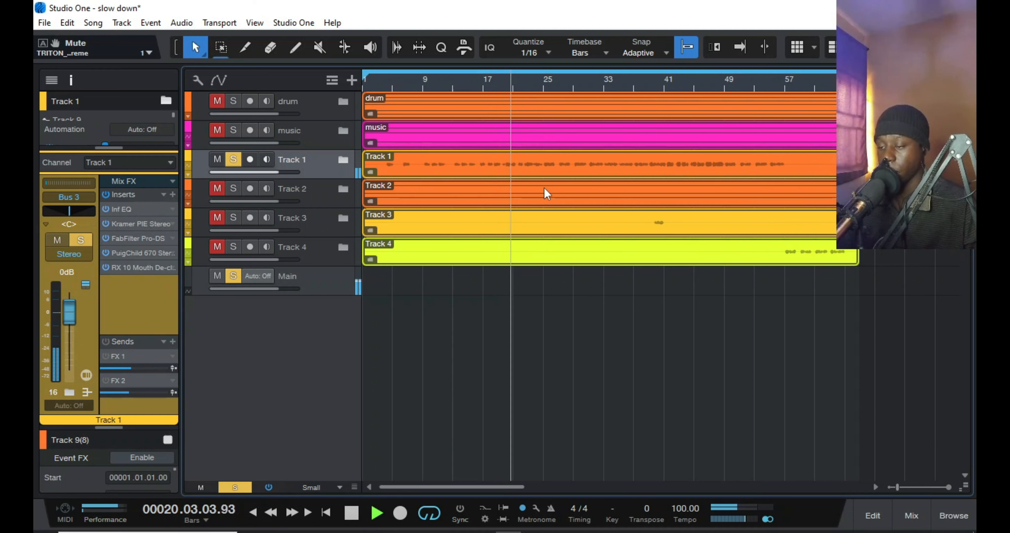
pyautogui.press('space')
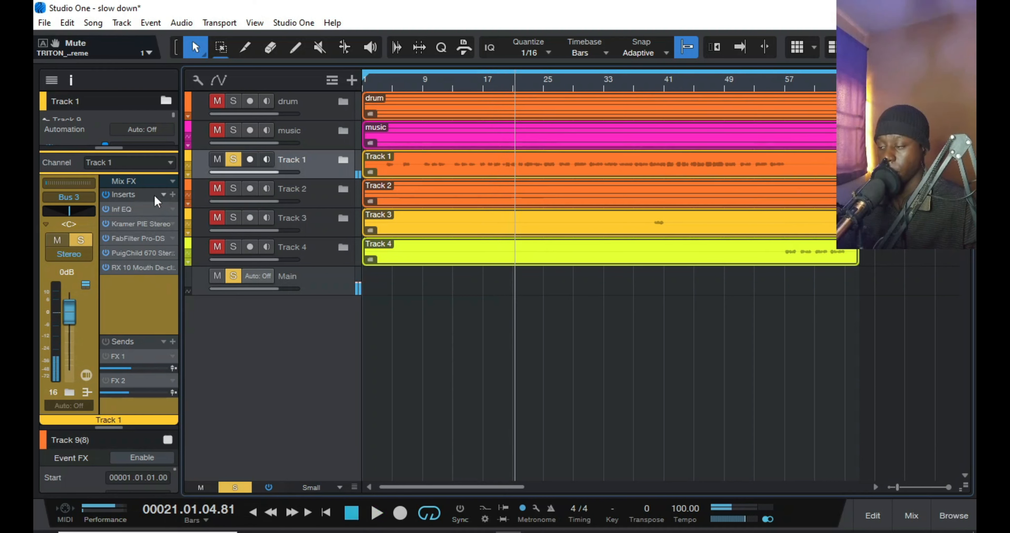
# Bypass the full Track 1 insert chain for a short playback, then stop and reactivate all the inserts
pyautogui.click(105, 195)
pyautogui.press('space')
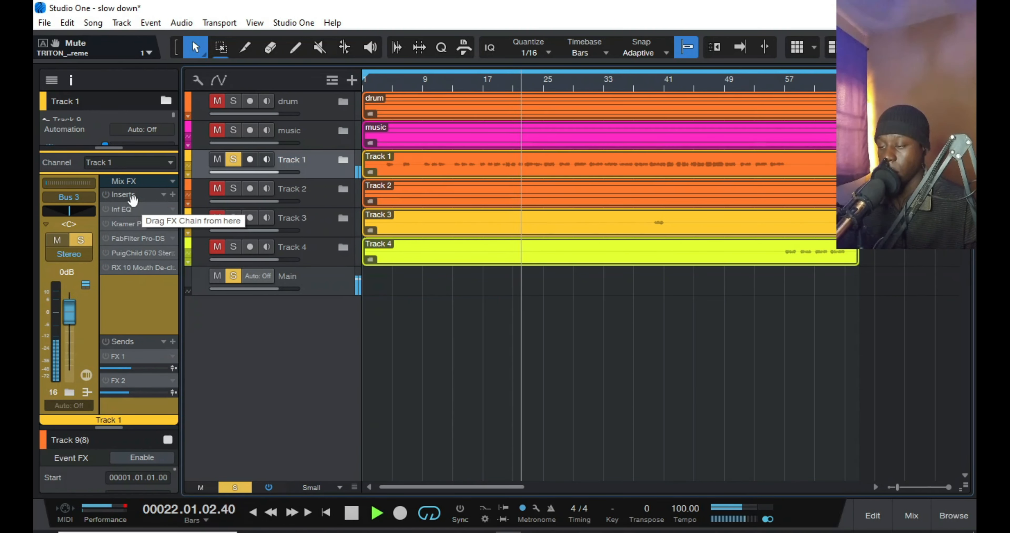
pyautogui.press('space')
pyautogui.click(105, 194)
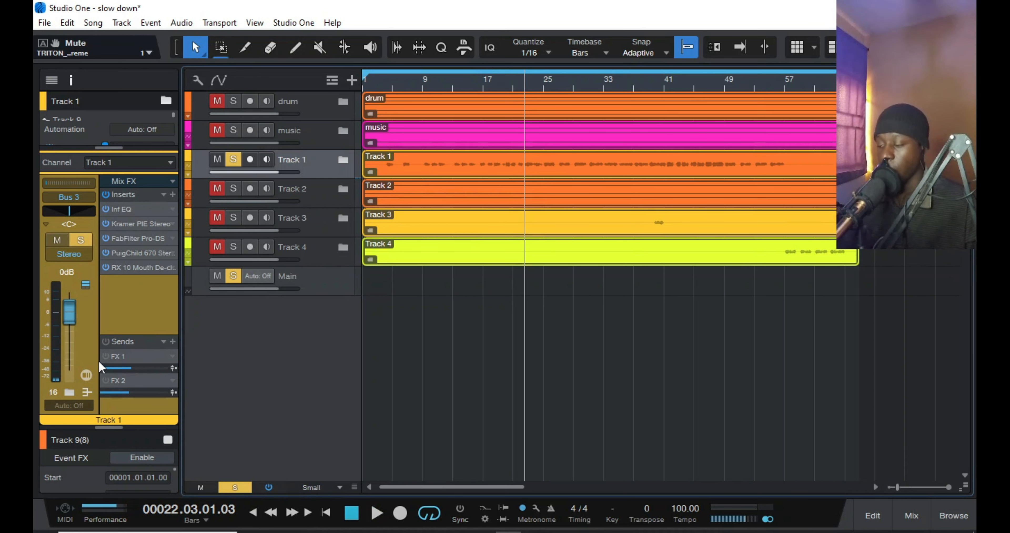
# Activate the FX 1 send on Track 1 and review its Pro EQ, Verberate Basic 2 and TAL-Reverb-2 settings
pyautogui.click(105, 356)
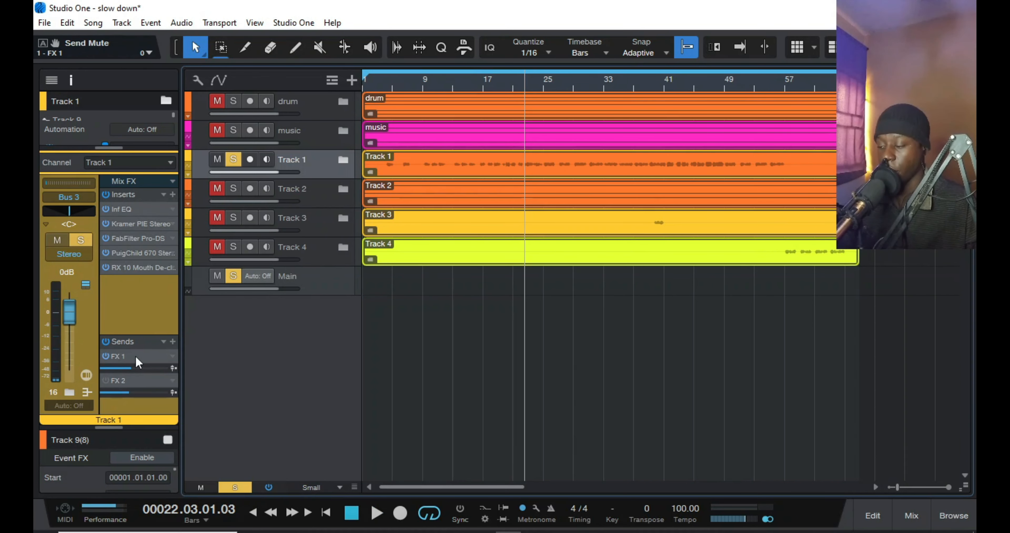
pyautogui.doubleClick(135, 356)
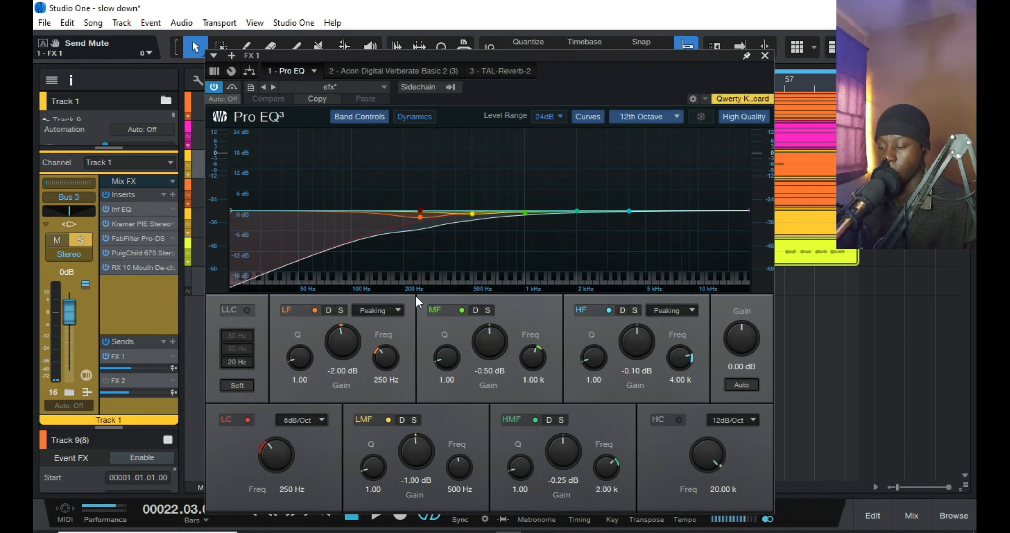
pyautogui.click(357, 70)
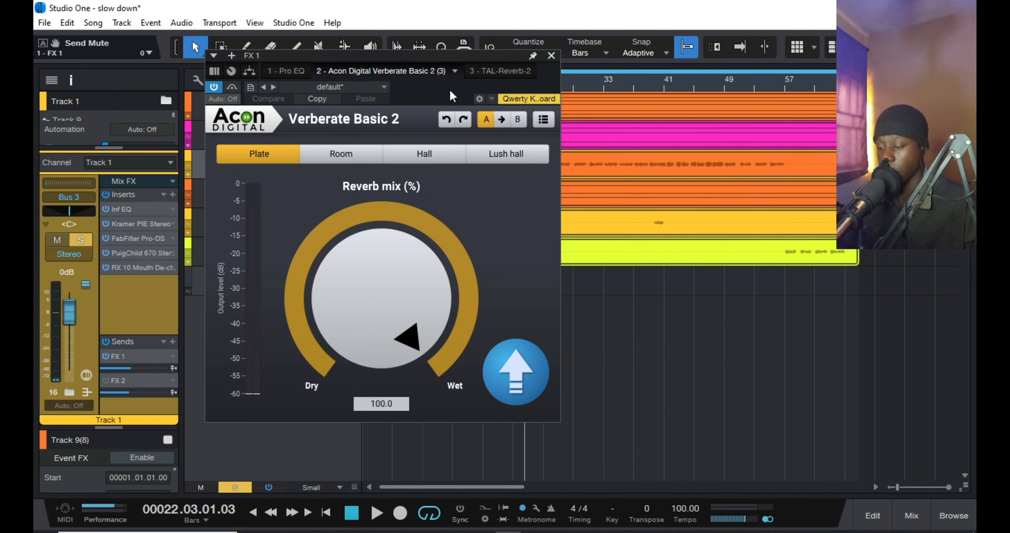
pyautogui.click(495, 72)
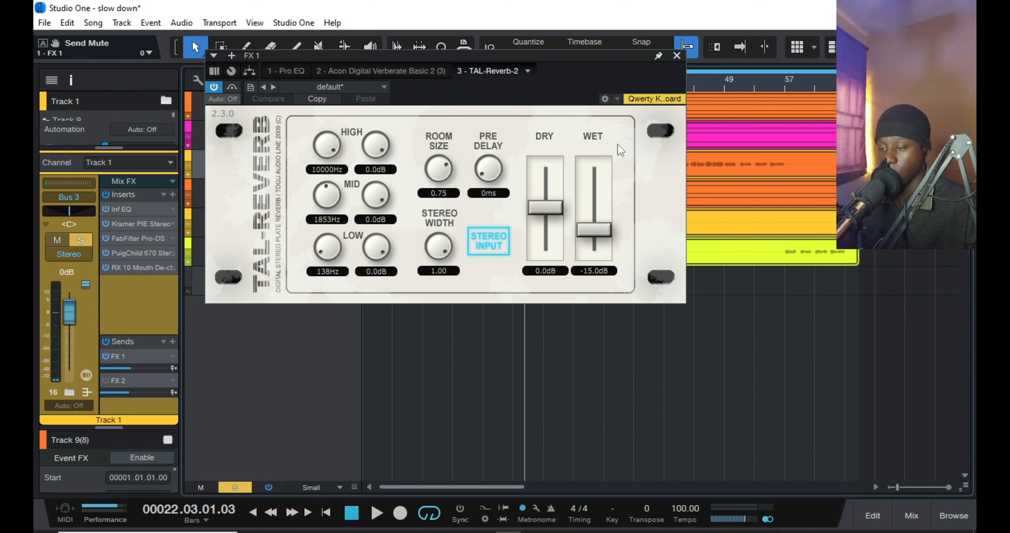
# Close the FX 1 plug-in window, then play Track 1 with its reverb send and stop
pyautogui.click(676, 55)
pyautogui.press('space')
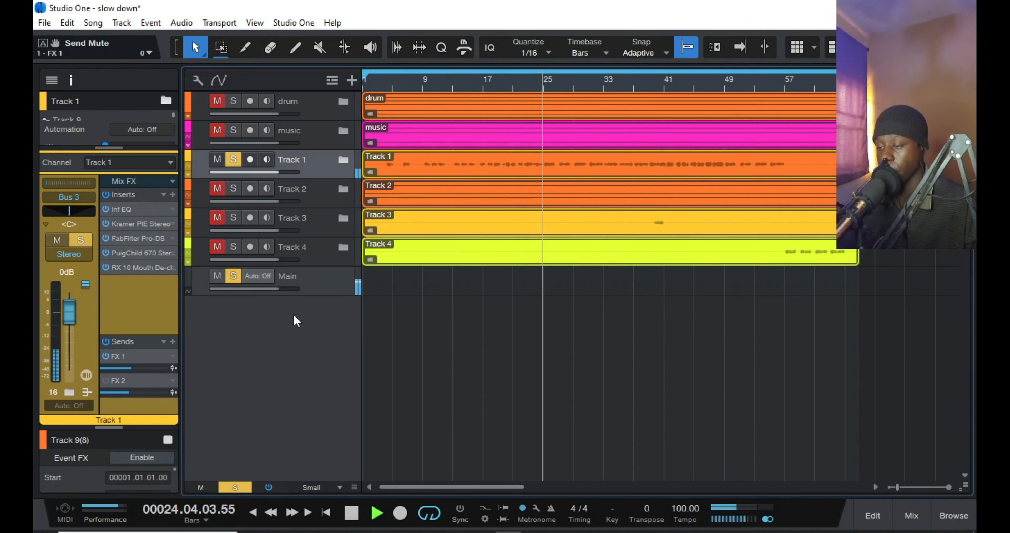
pyautogui.press('space')
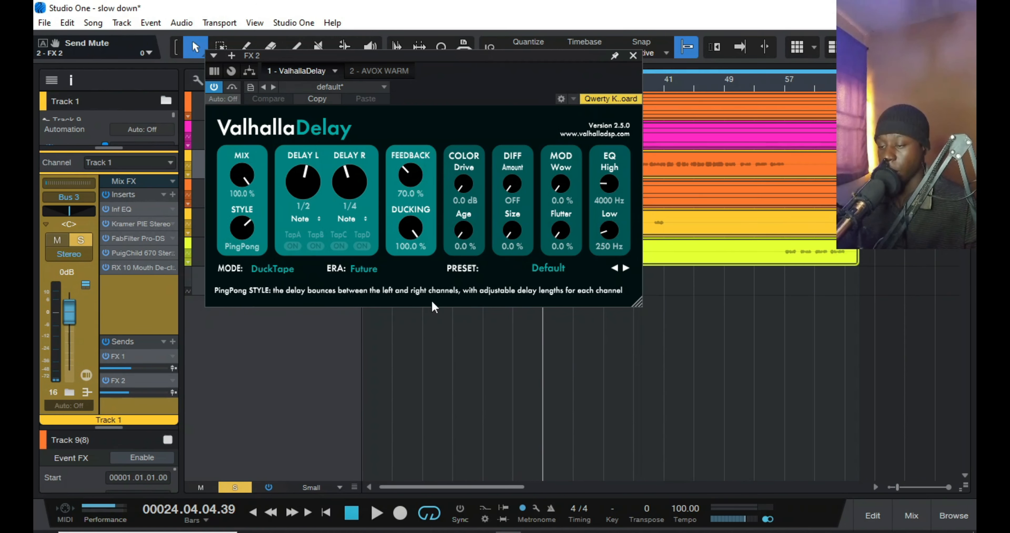
# Review the AVOX WARM settings on the FX 2 channel and close the plug-in window
pyautogui.click(385, 74)
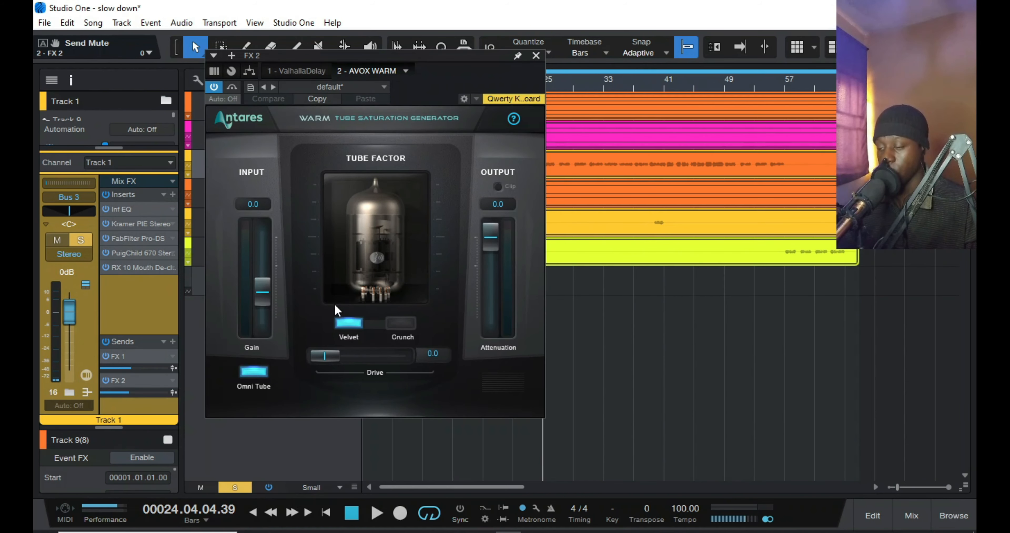
pyautogui.click(535, 56)
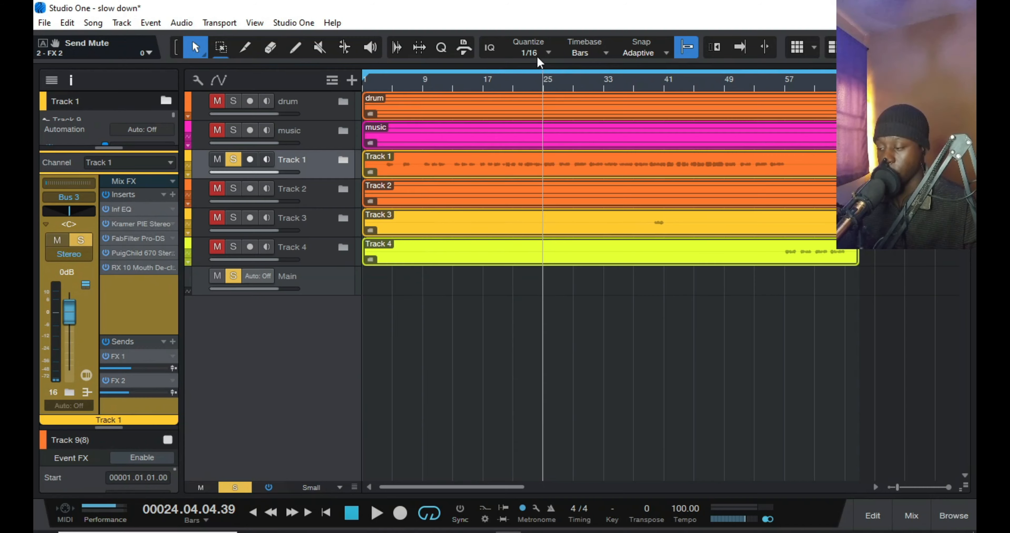
# Unmute and solo the drum and music tracks alongside Track 1, then play the mix from bar 17 and stop
pyautogui.click(484, 82)
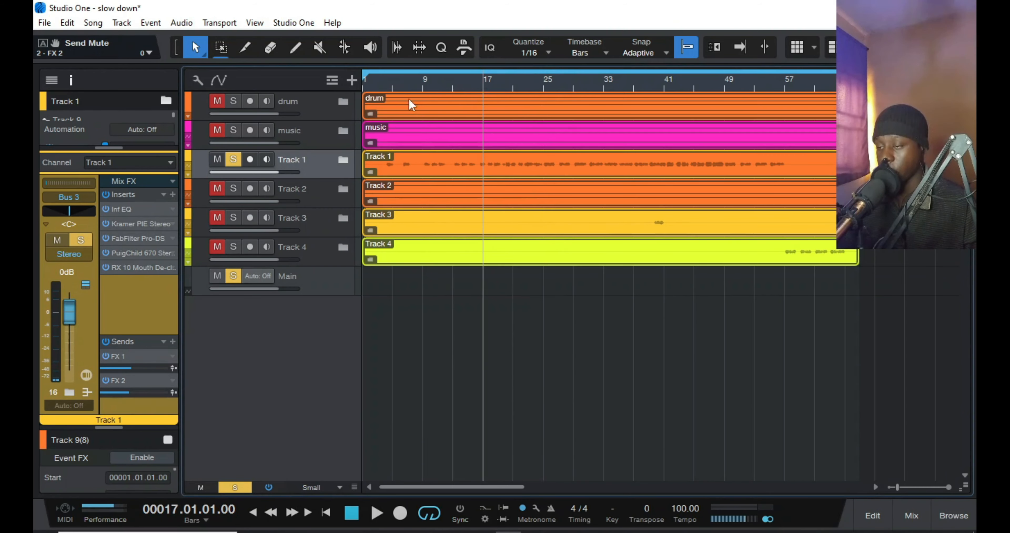
pyautogui.click(231, 132)
pyautogui.click(218, 129)
pyautogui.press('space')
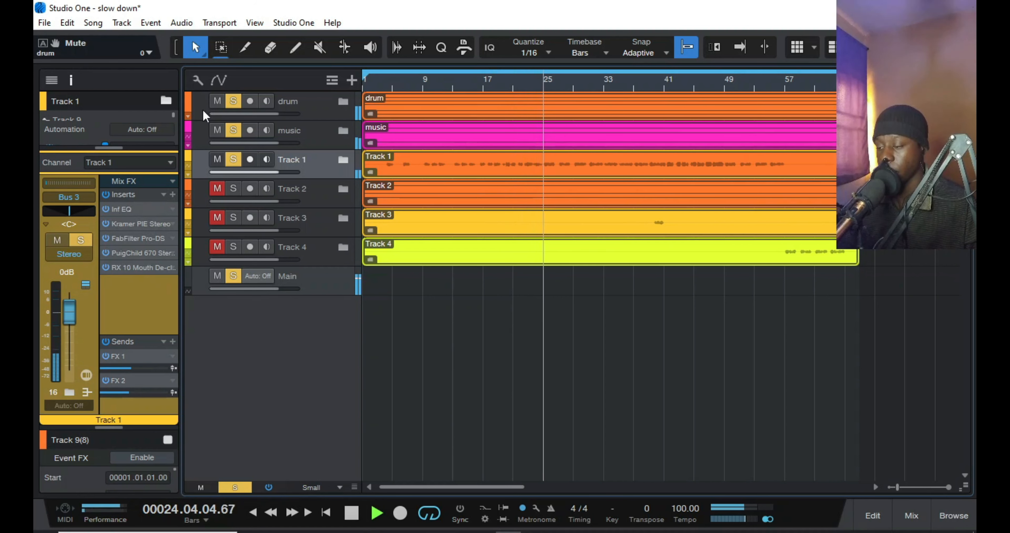
pyautogui.press('space')
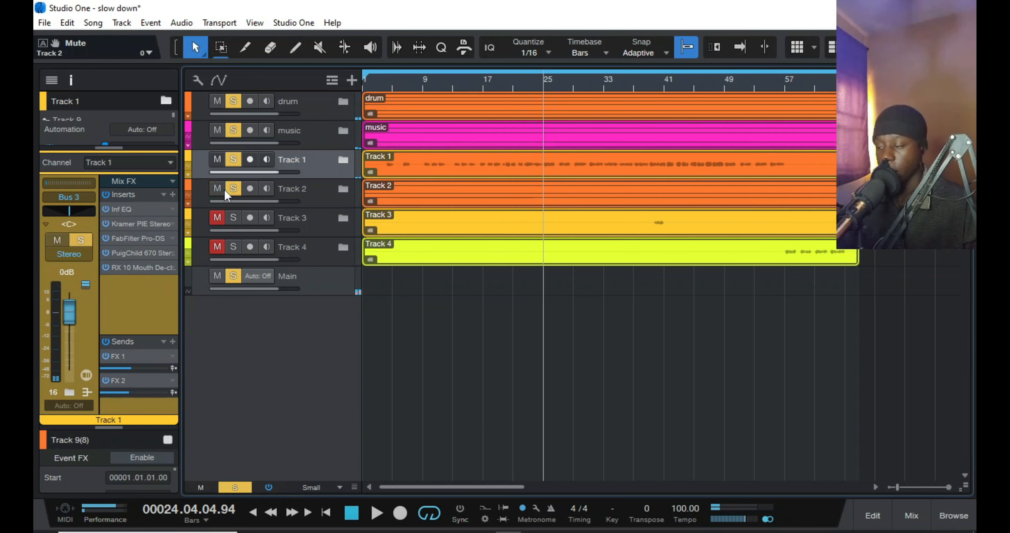
# Expand the Track 2 folder, look through the Auto-Tune Pro inserts on Tracks 11 to 16, and collapse it
pyautogui.click(328, 199)
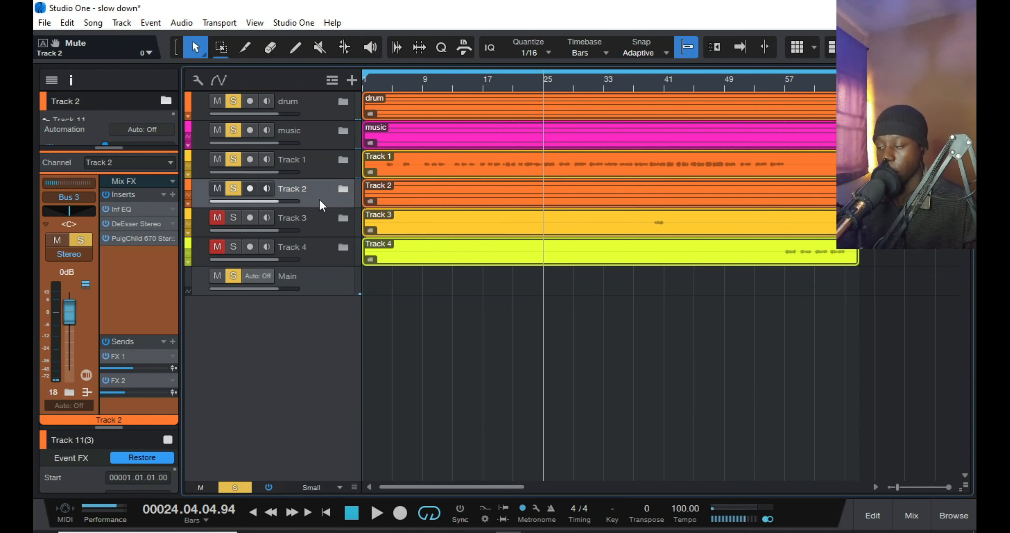
pyautogui.click(342, 190)
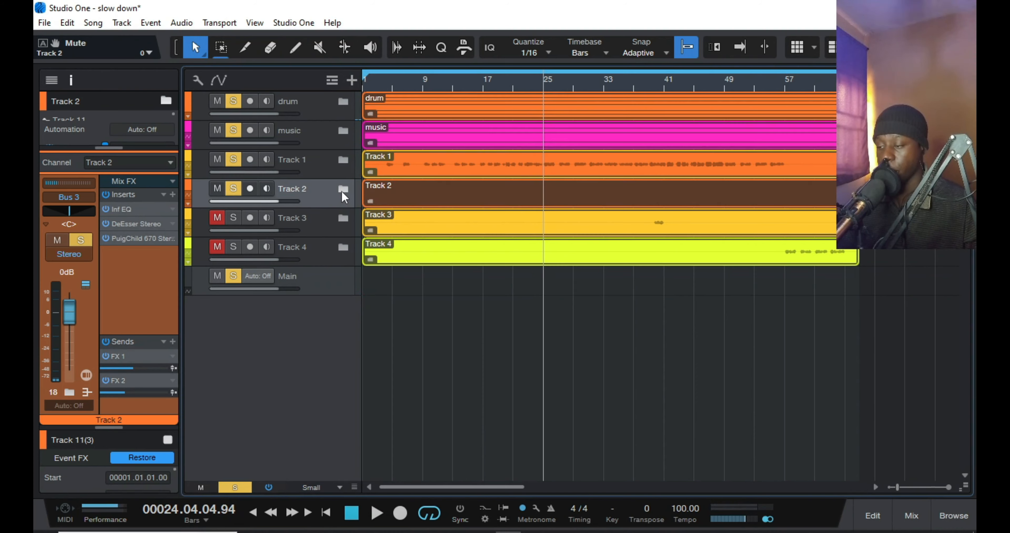
pyautogui.click(336, 228)
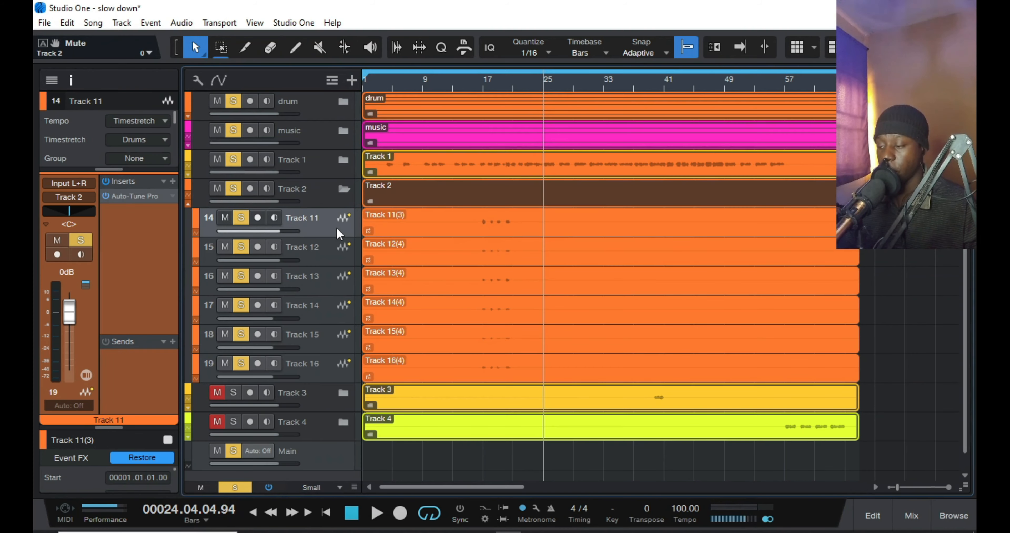
pyautogui.click(339, 248)
pyautogui.click(343, 291)
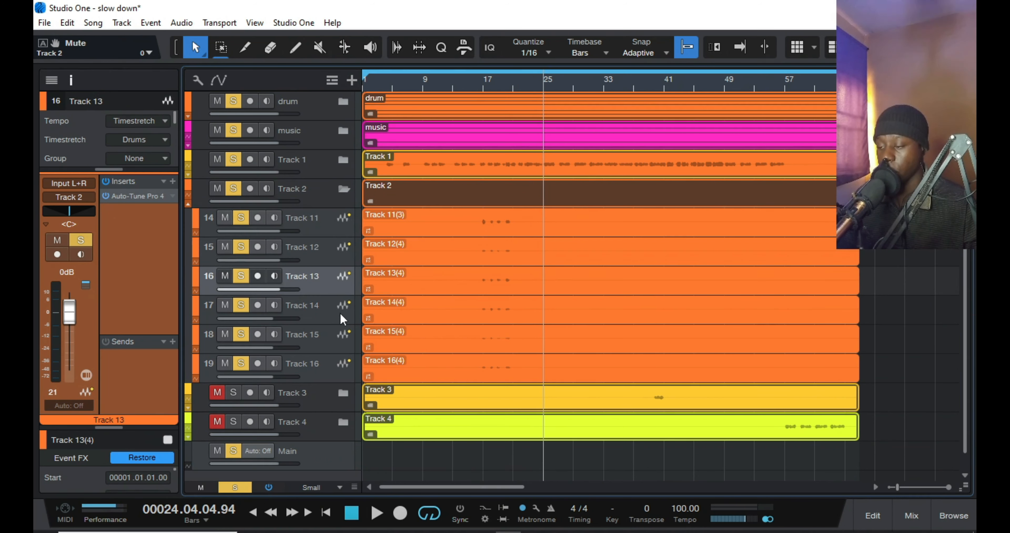
pyautogui.click(342, 318)
pyautogui.click(336, 348)
pyautogui.click(336, 370)
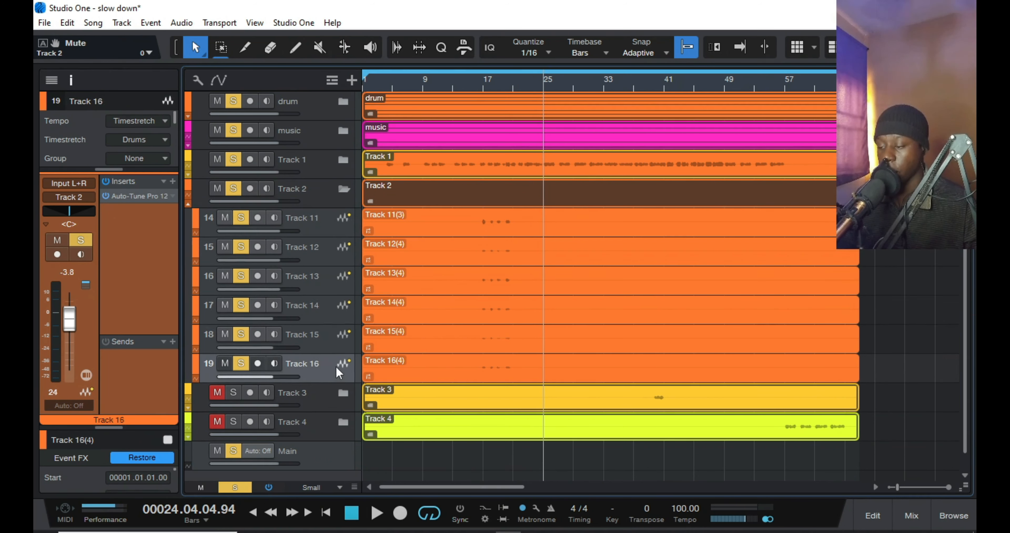
pyautogui.click(340, 217)
pyautogui.click(343, 189)
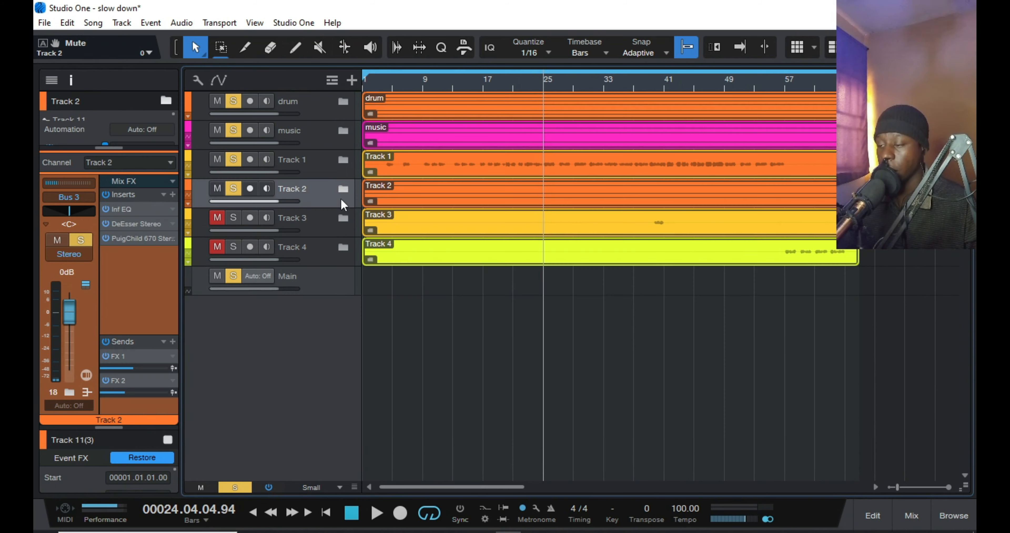
# Review the Inf EQ, DeEsser Stereo and PuigChild 670 Stereo settings on Track 2, closing each plug-in window
pyautogui.click(129, 209)
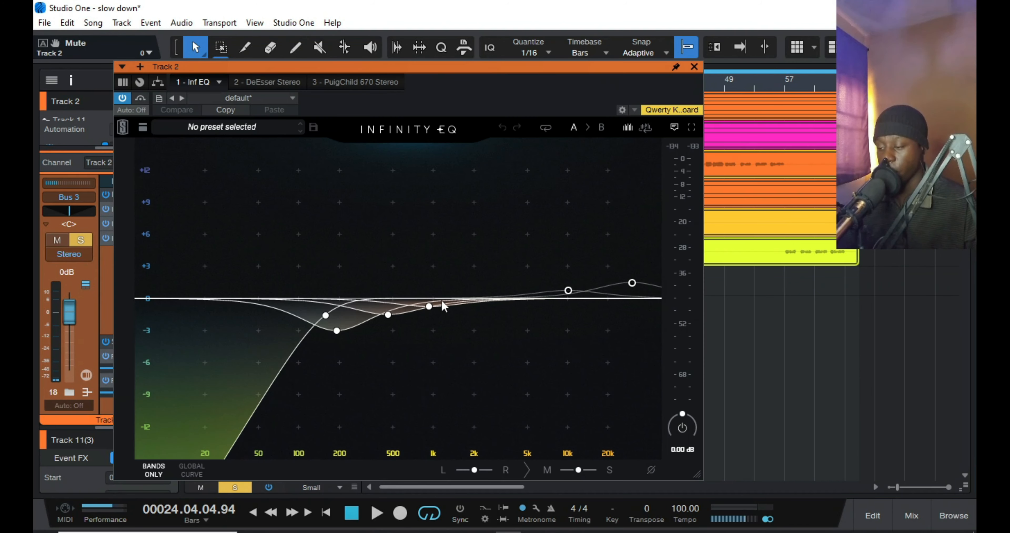
pyautogui.click(694, 67)
pyautogui.click(137, 224)
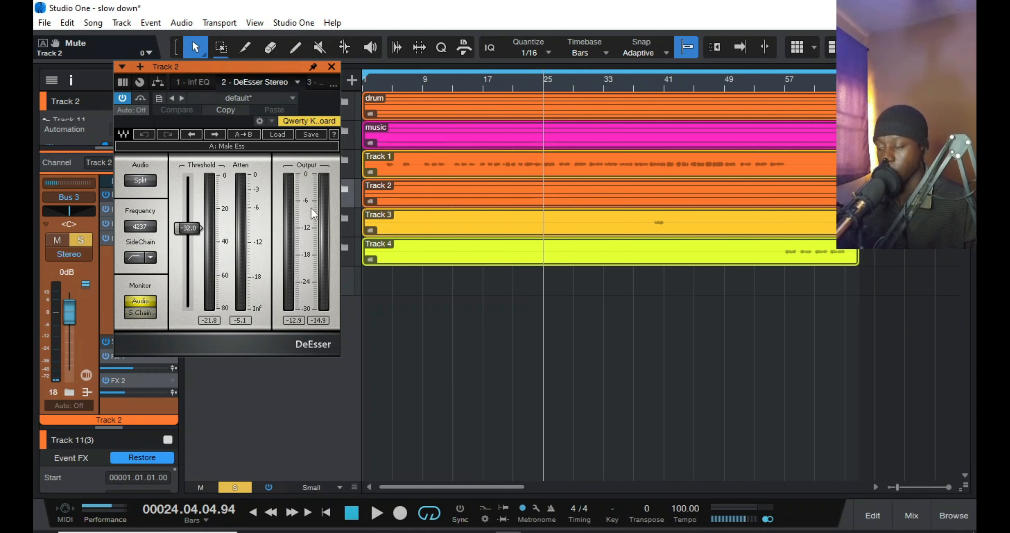
pyautogui.click(331, 67)
pyautogui.click(133, 239)
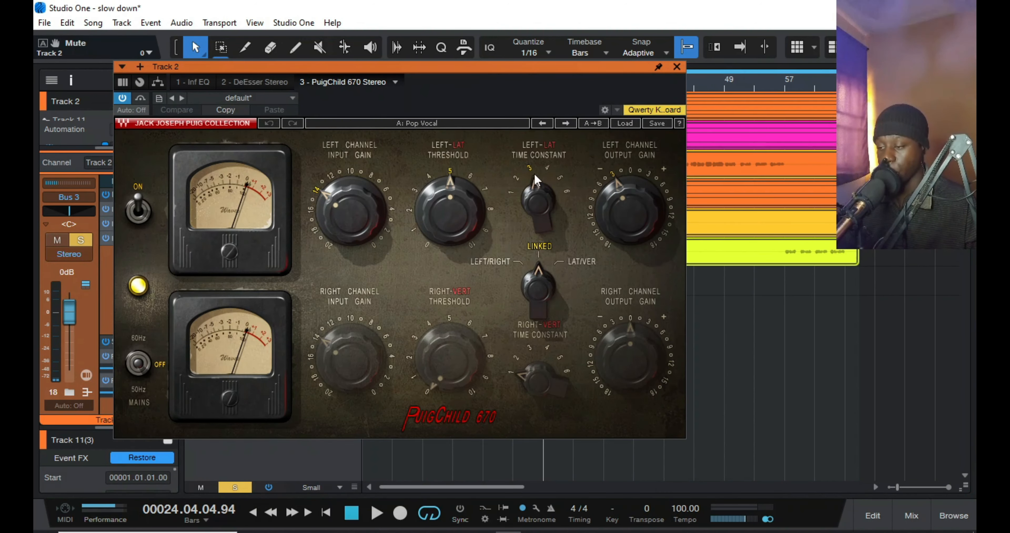
pyautogui.click(677, 67)
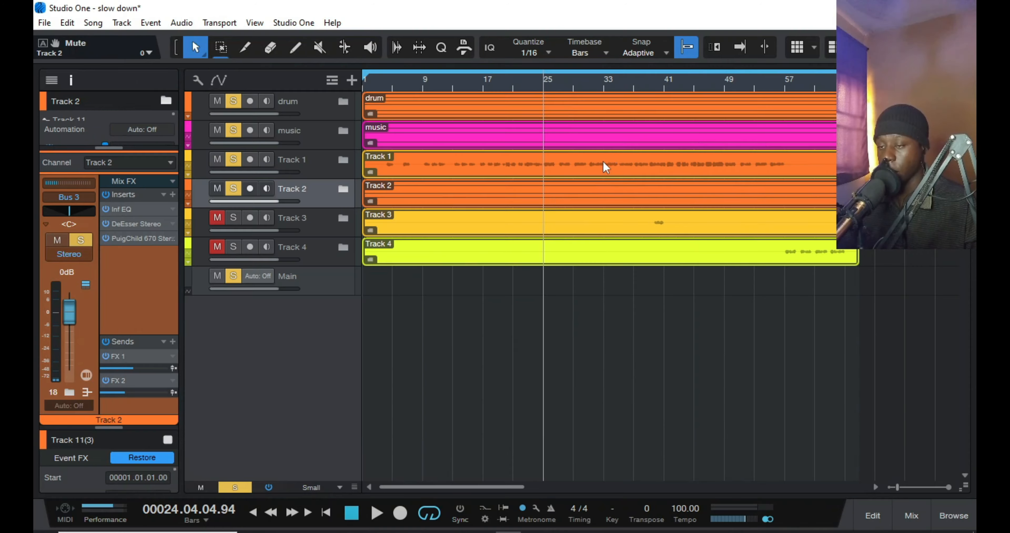
# Expand the Track 2 folder, play the backing vocals with the mix from bar 17, then stop and collapse the folder
pyautogui.click(342, 191)
pyautogui.click(342, 191)
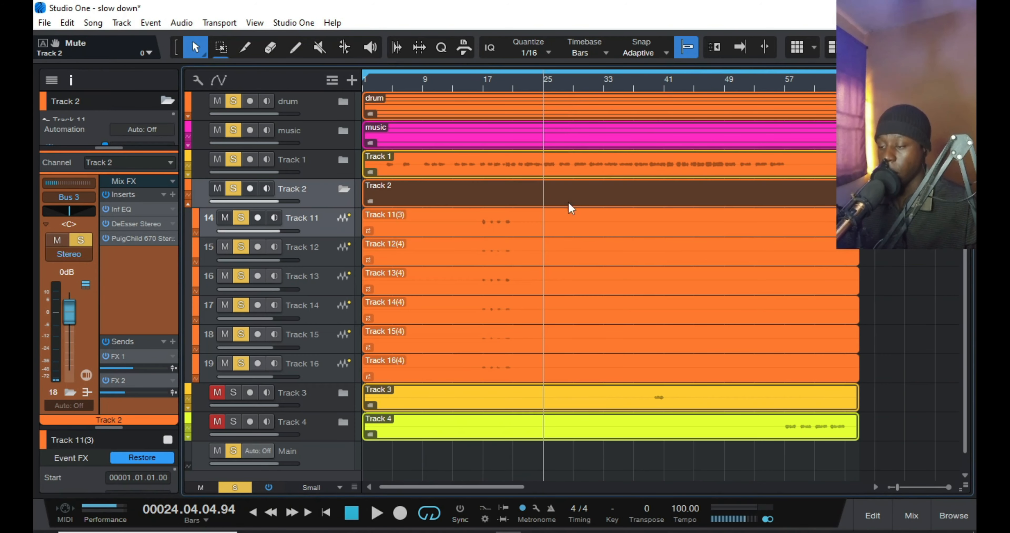
pyautogui.click(482, 90)
pyautogui.press('space')
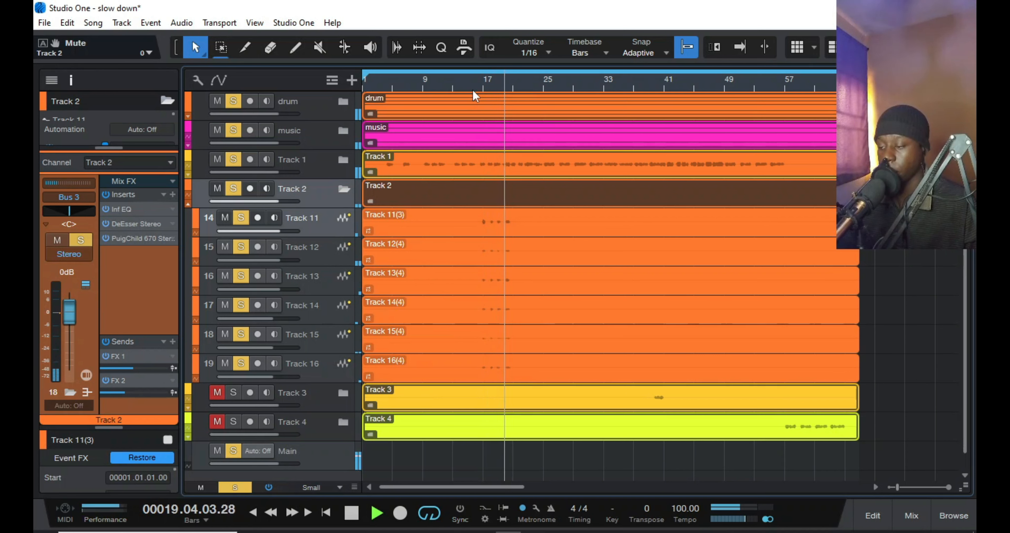
pyautogui.press('space')
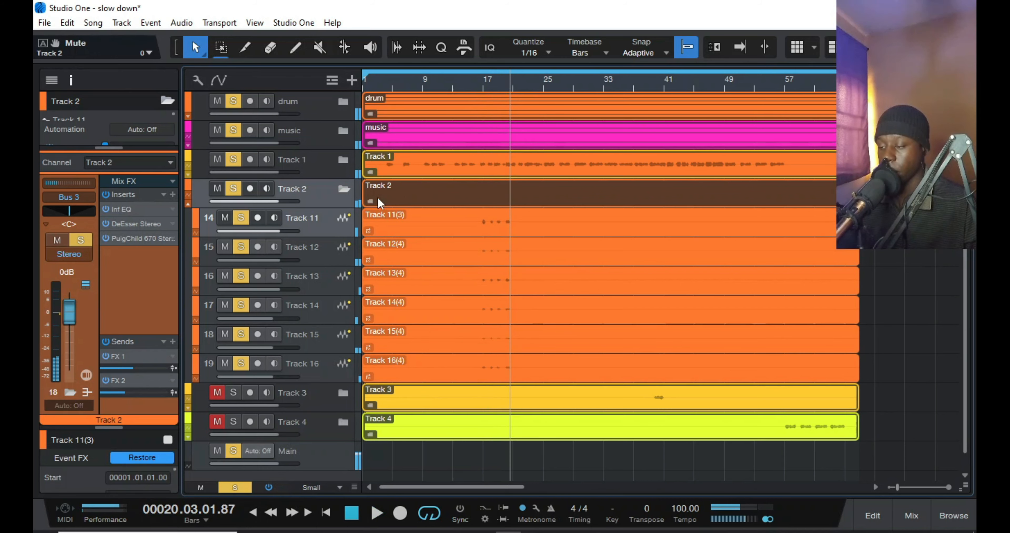
pyautogui.click(369, 201)
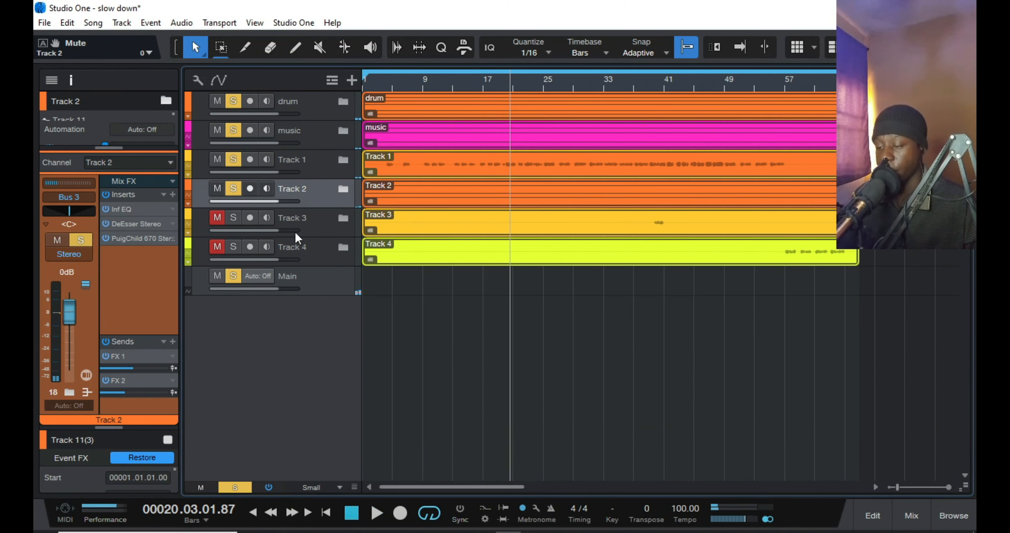
# Unmute and solo Track 3, play the mix from about bar 39 with Track 3 selected, and stop
pyautogui.click(652, 84)
pyautogui.press('space')
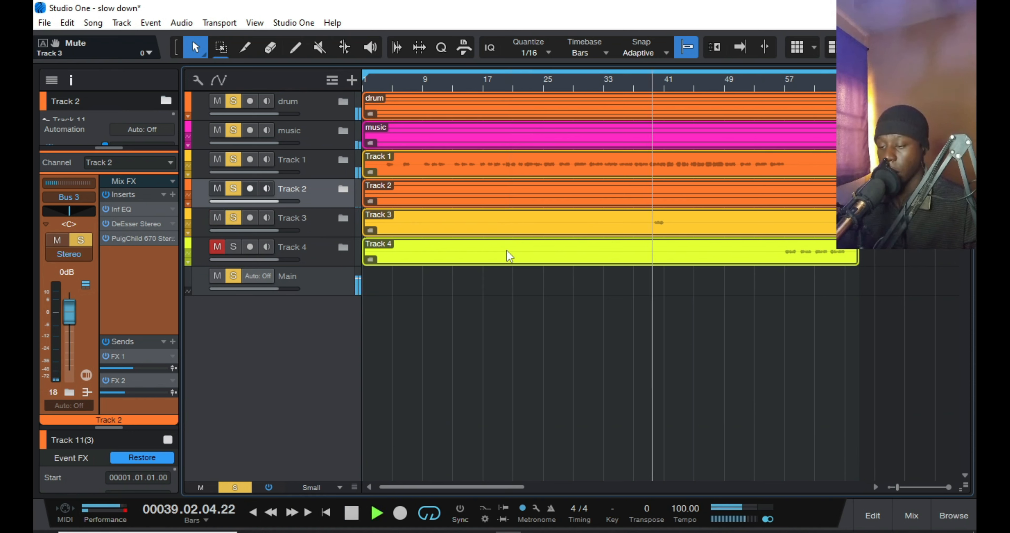
pyautogui.click(308, 226)
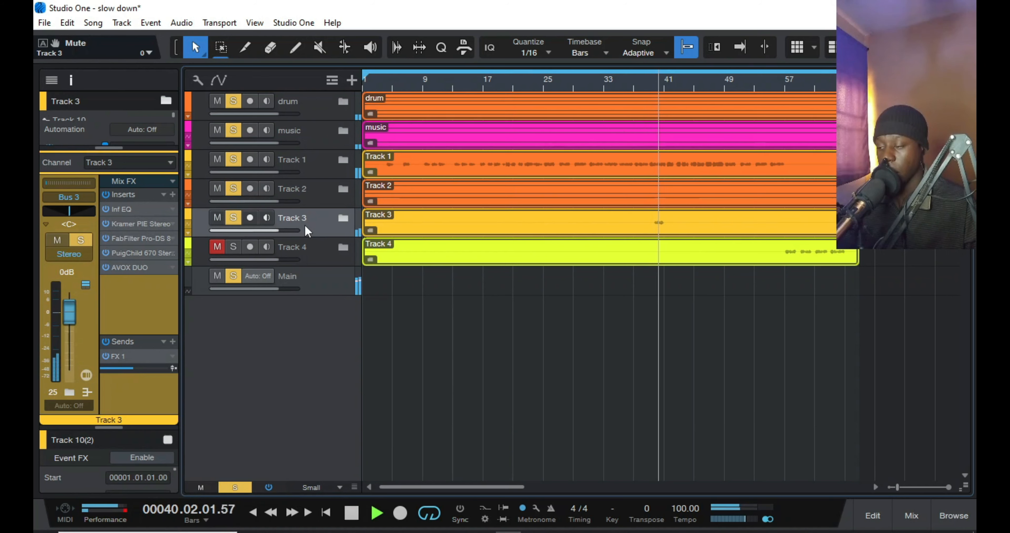
pyautogui.press('space')
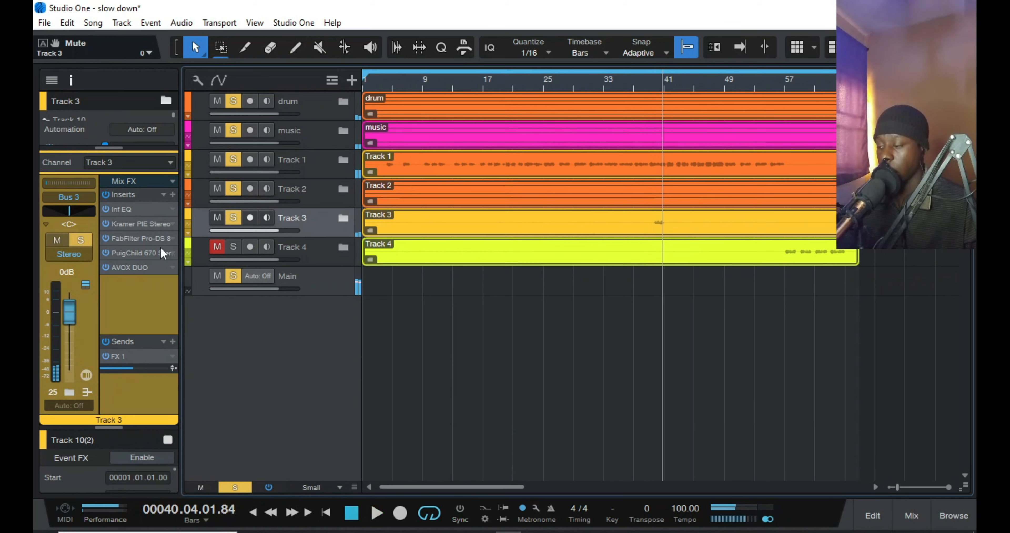
# Set the left output gain of PuigChild 670 on Track 3 to -2.9 dB and close the plug-in window
pyautogui.click(150, 254)
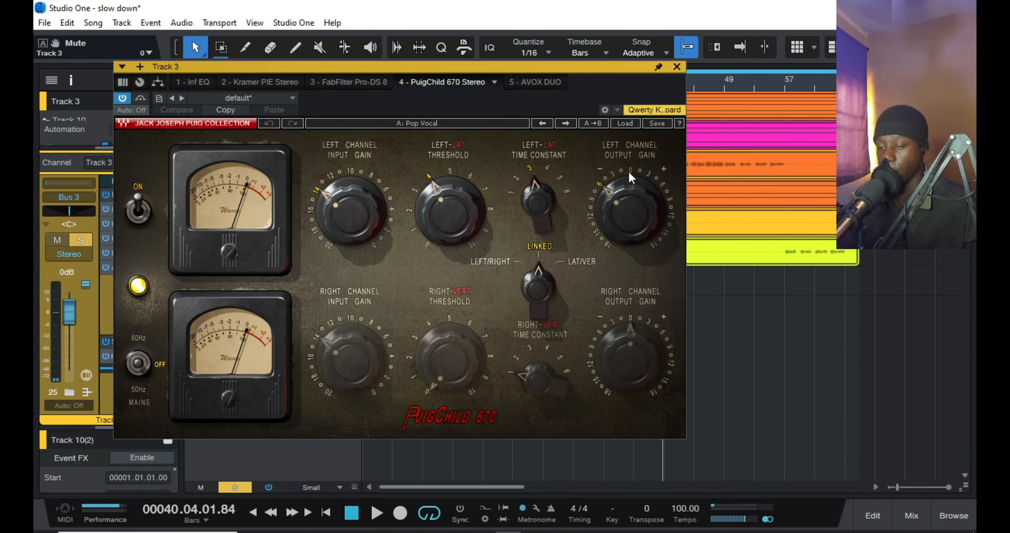
pyautogui.moveTo(618, 176); pyautogui.dragTo(627, 183)
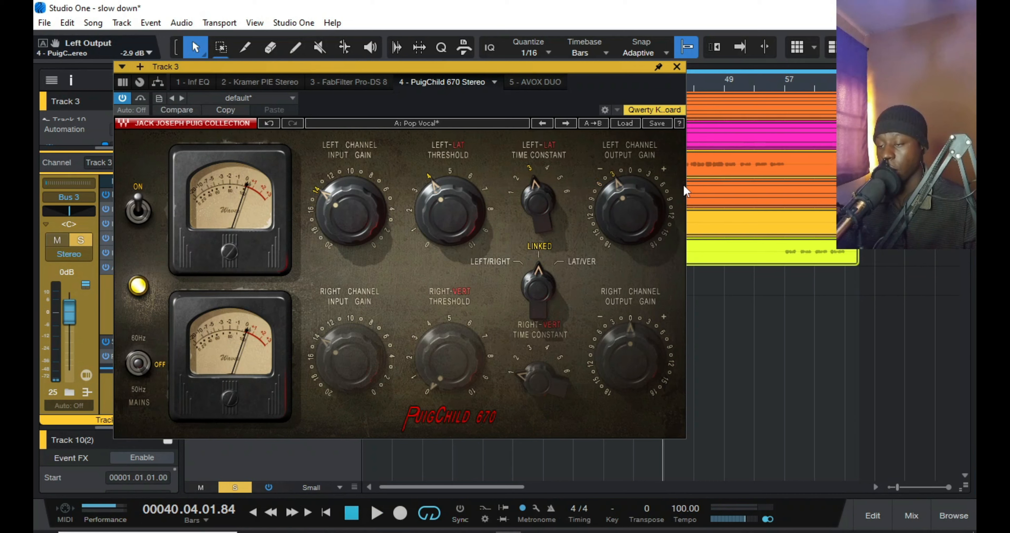
pyautogui.click(677, 67)
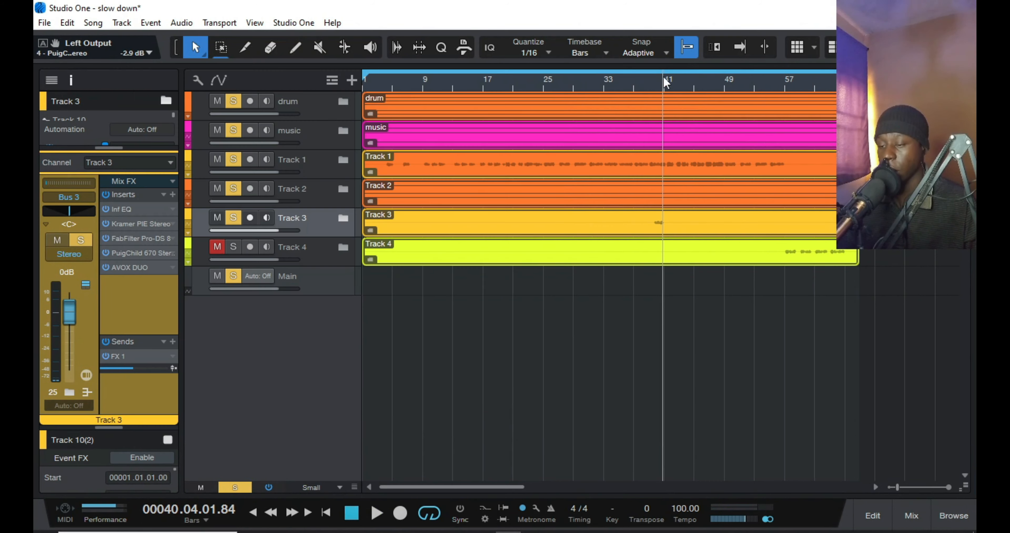
# Play the mix with Track 3 from about bar 39 and restart it from the same spot
pyautogui.click(646, 80)
pyautogui.press('space')
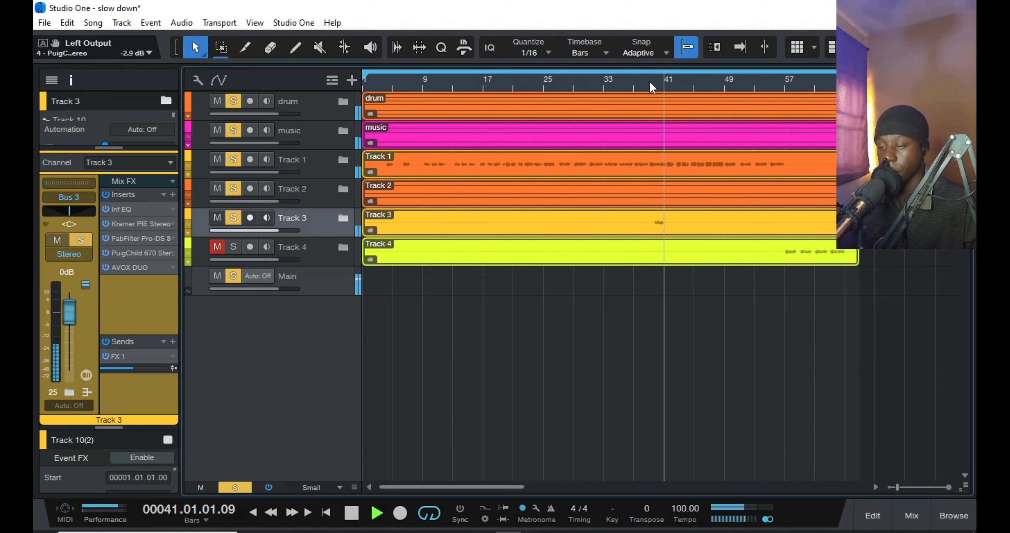
pyautogui.click(648, 80)
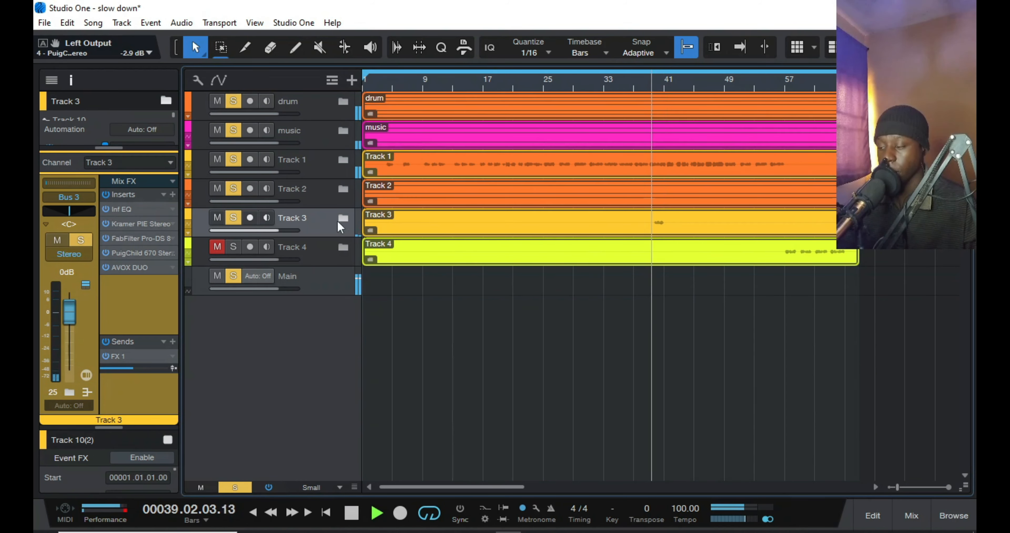
# Expand and collapse the AVOX DUO insert's parameters on Track 3, stop playback, and review the plug-in's full settings
pyautogui.click(136, 266)
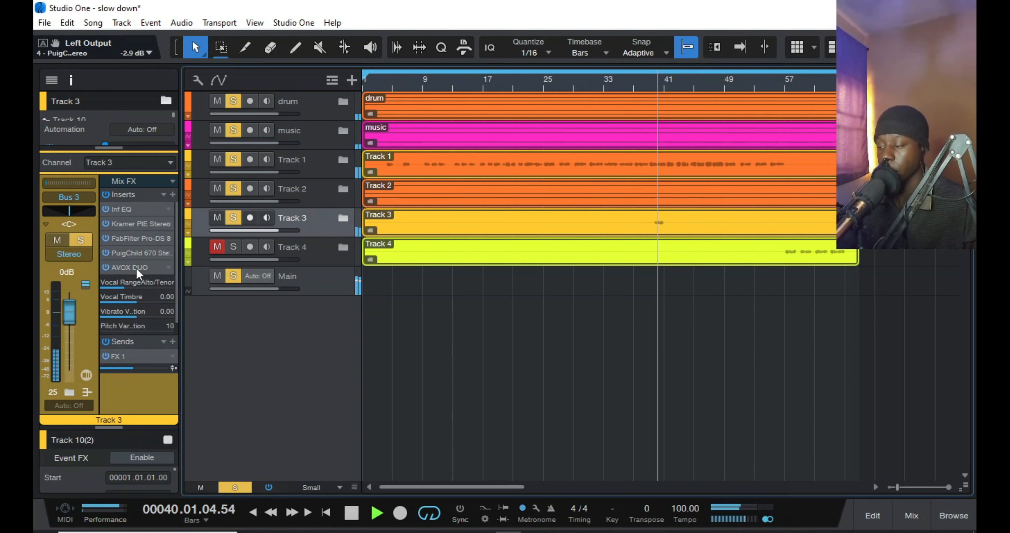
pyautogui.click(169, 267)
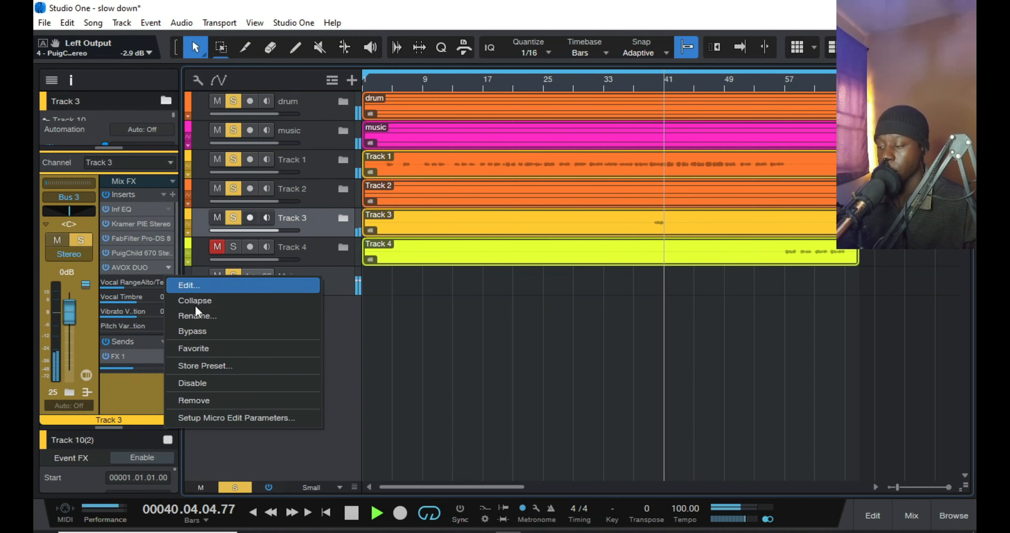
pyautogui.click(197, 301)
pyautogui.press('space')
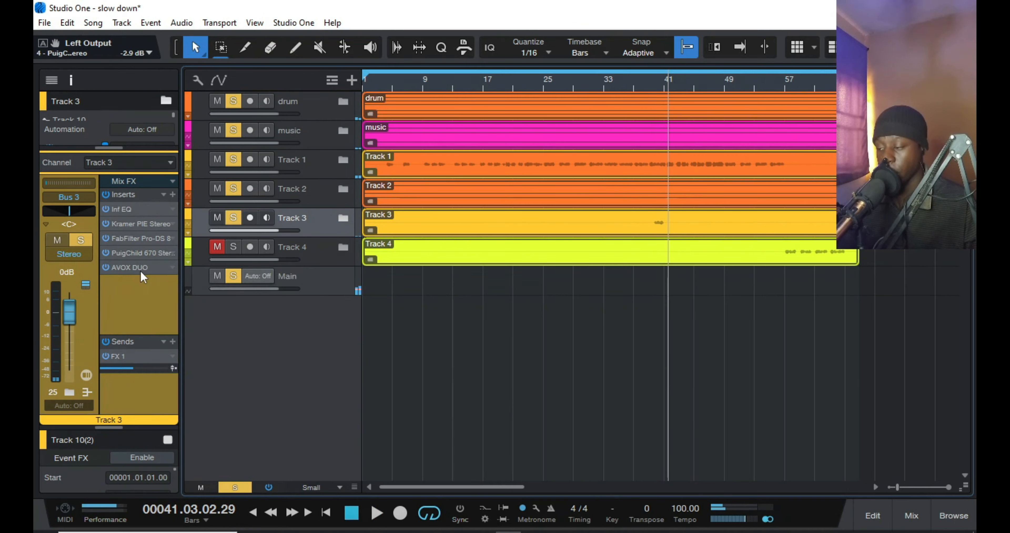
pyautogui.doubleClick(141, 271)
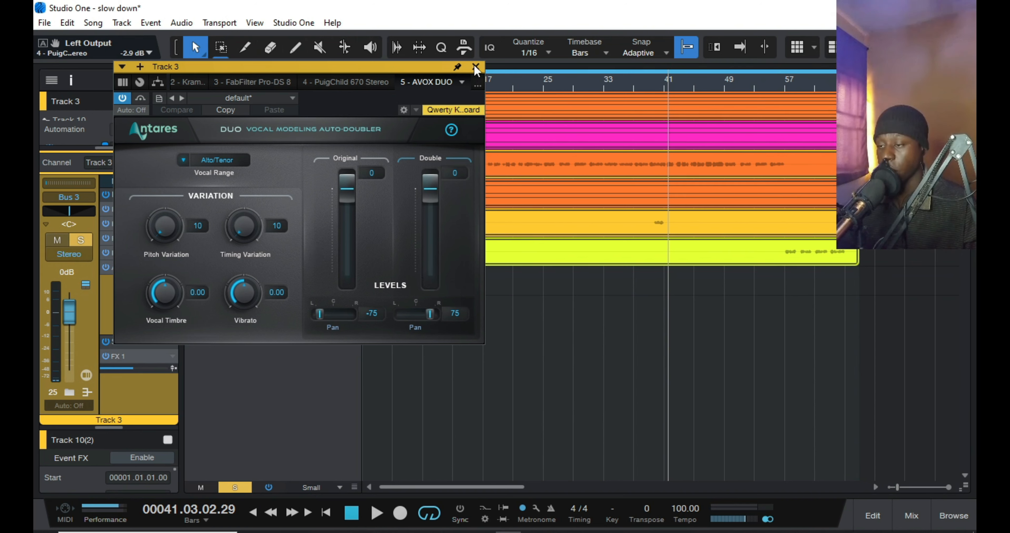
# Set the left output gain of PuigChild 670 on Track 3 to -1.4 dB and play the mix from bar 39
pyautogui.click(569, 85)
pyautogui.click(650, 81)
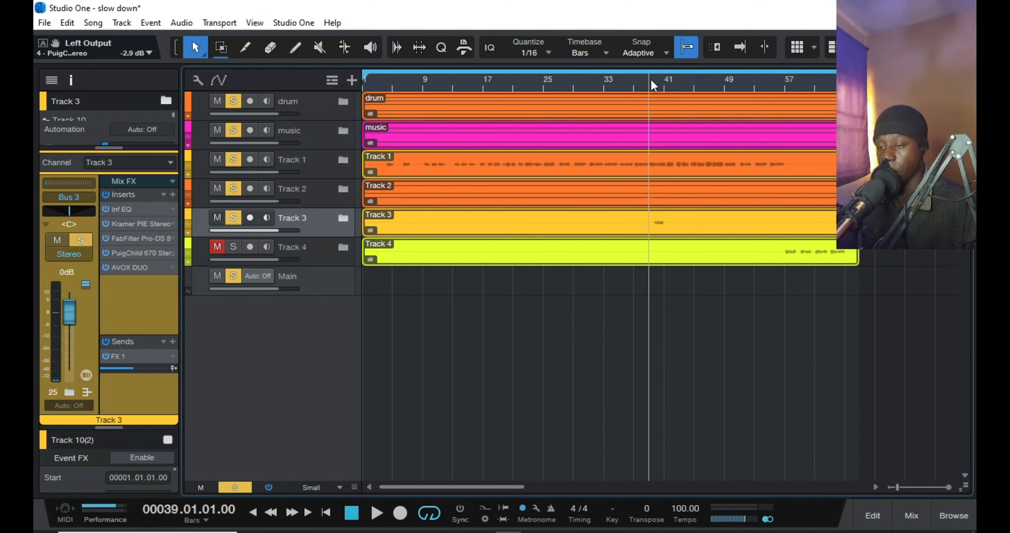
pyautogui.click(142, 255)
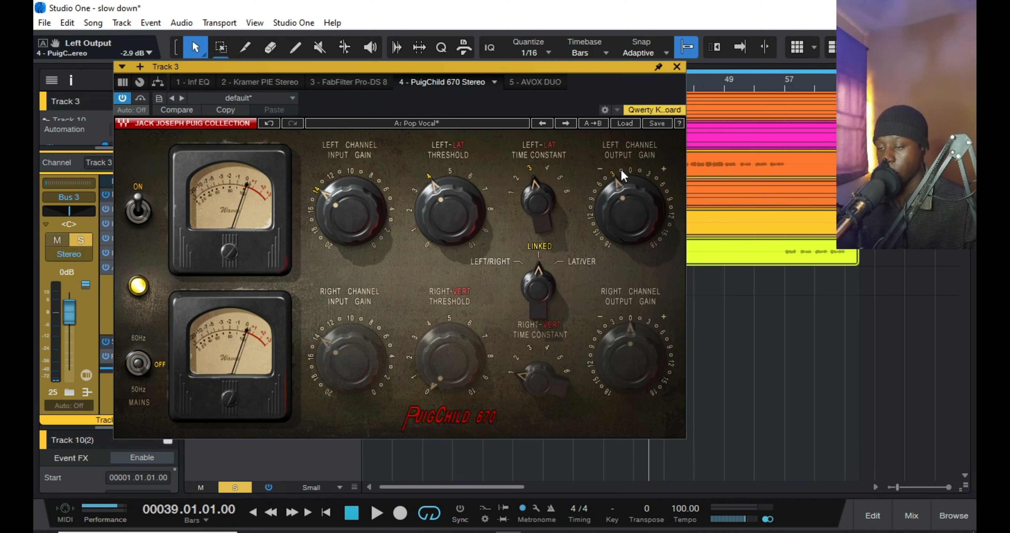
pyautogui.click(677, 67)
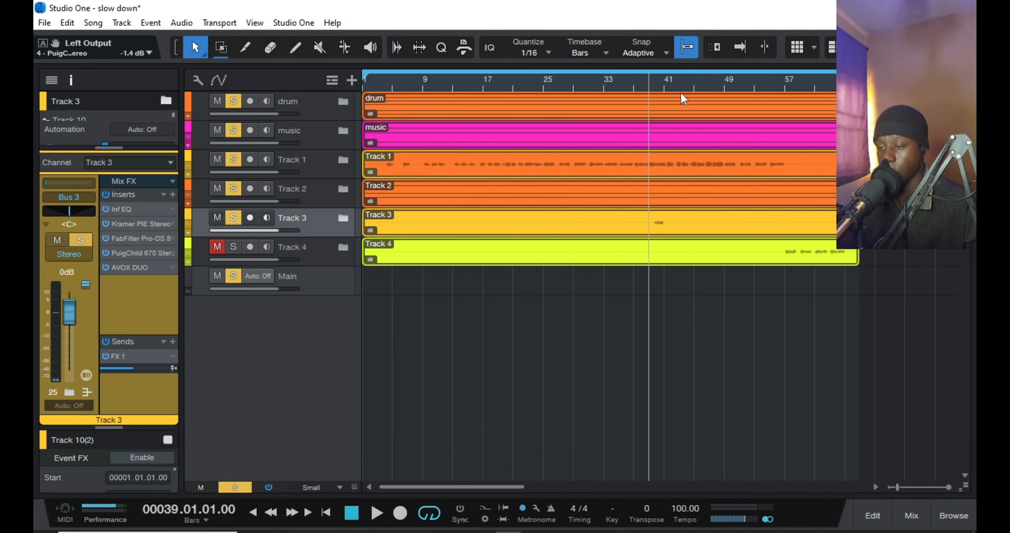
pyautogui.press('space')
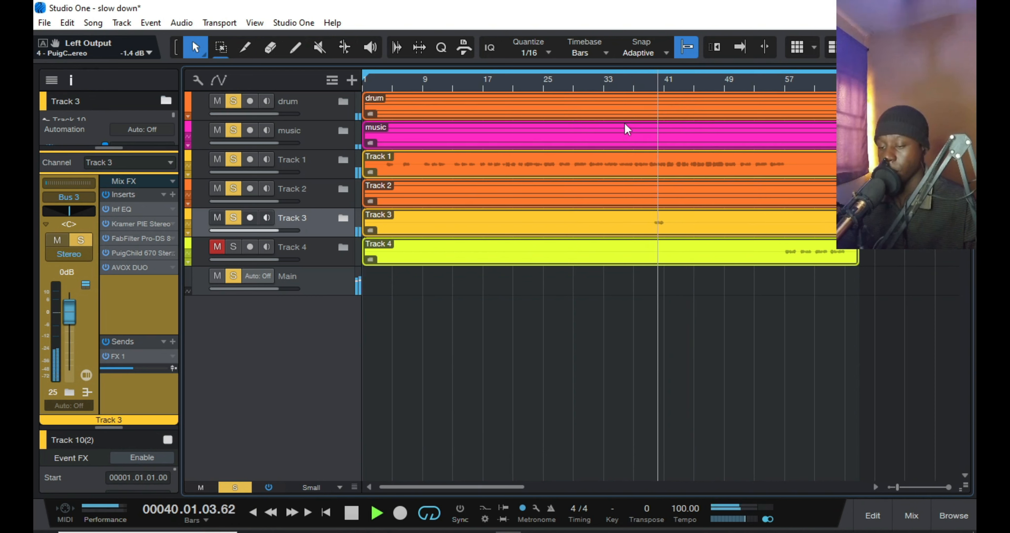
# Stop playback, select Track 4 and unmute it so it sounds with the other soloed tracks
pyautogui.press('space')
pyautogui.click(312, 257)
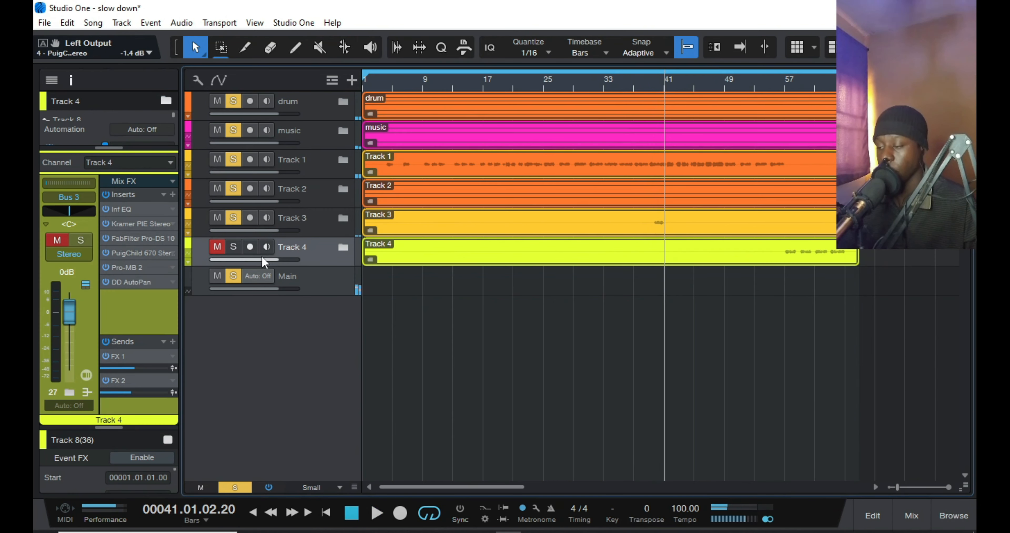
pyautogui.click(217, 247)
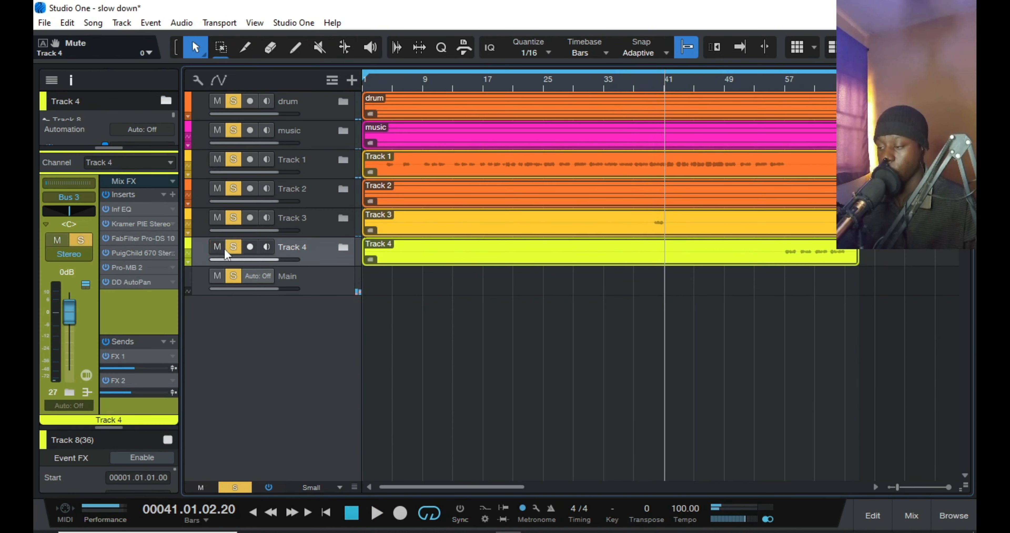
# Play the mix with Track 4 from about bar 57
pyautogui.click(775, 83)
pyautogui.click(782, 84)
pyautogui.press('space')
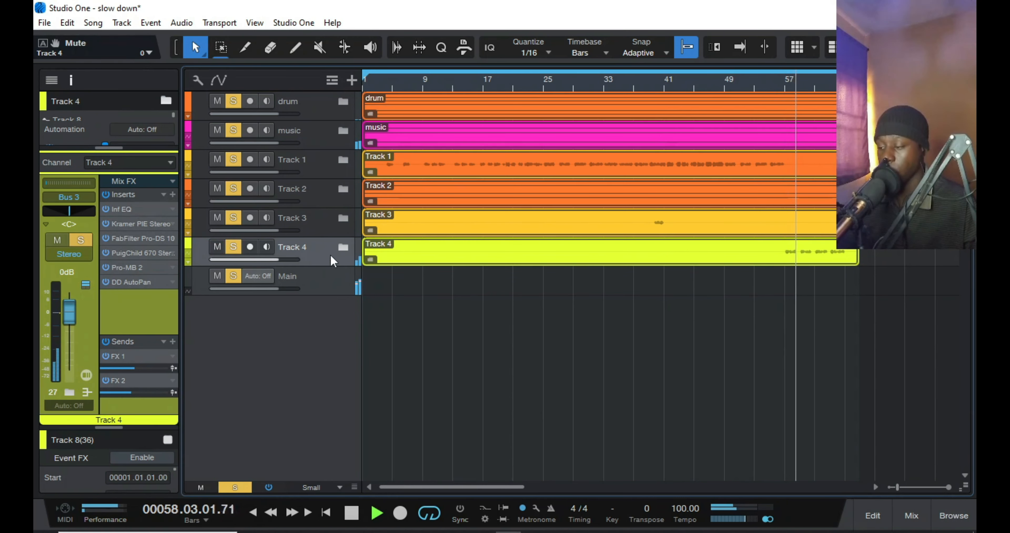
# Stop playback, review the Pro-MB 2 insert's settings on Track 4, and close its window
pyautogui.press('space')
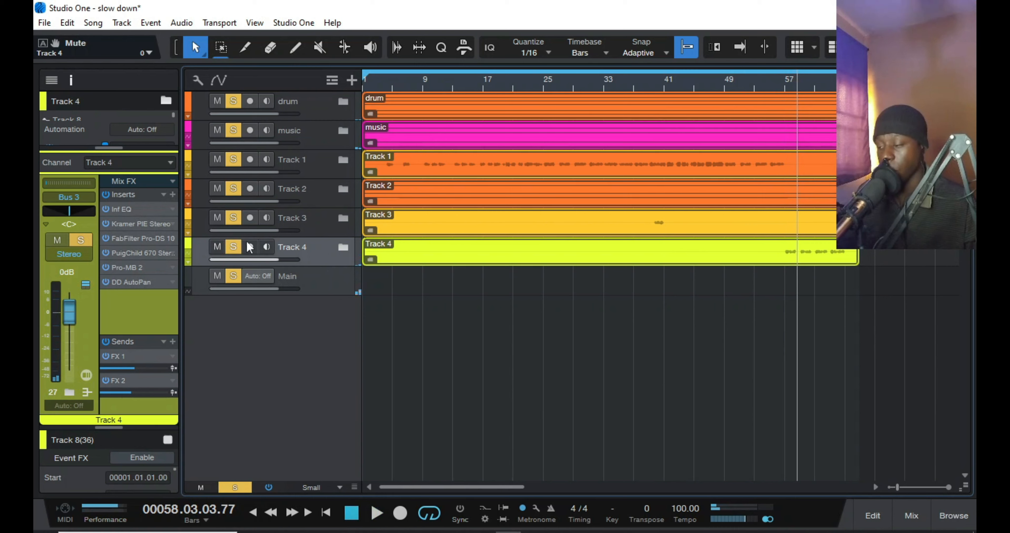
pyautogui.doubleClick(129, 268)
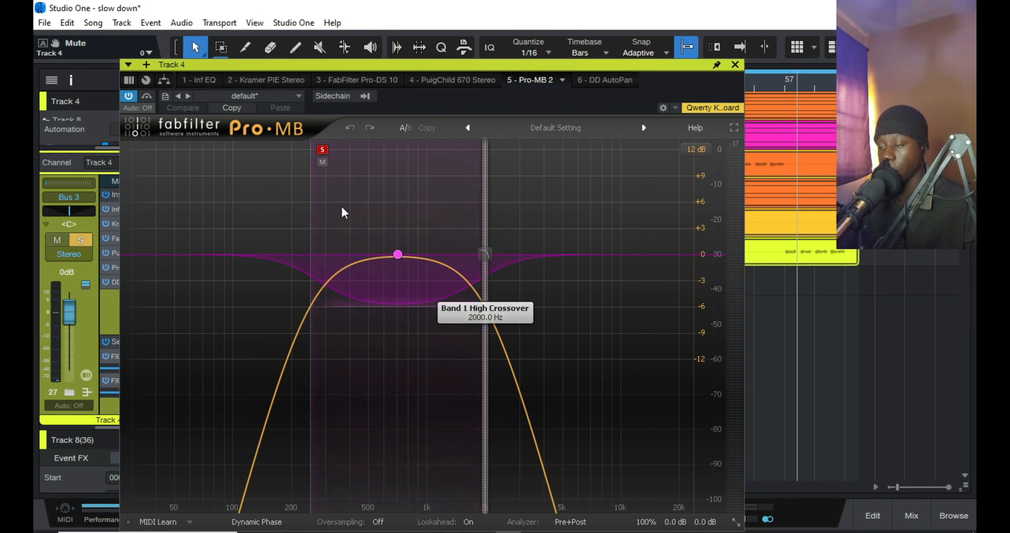
pyautogui.click(734, 64)
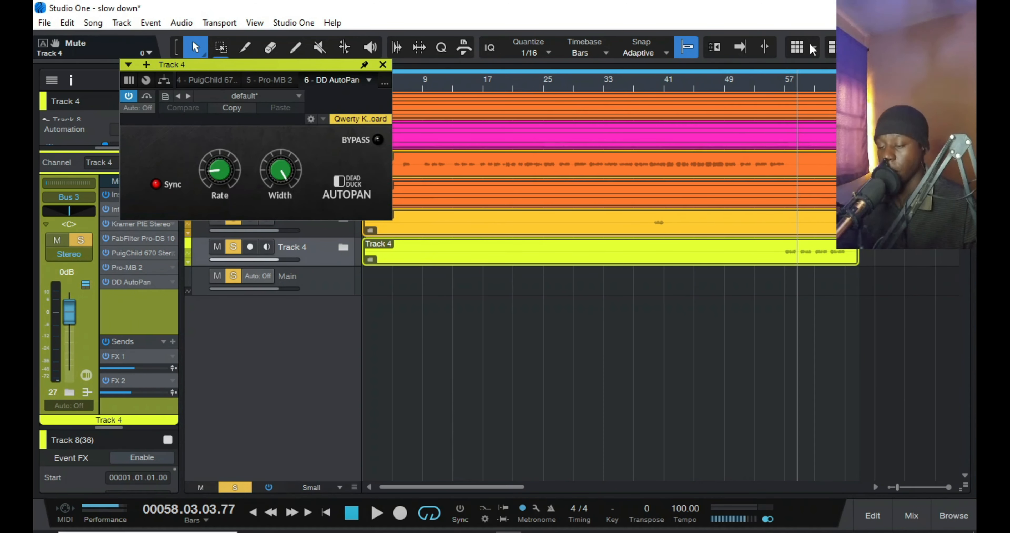
# Play the mix from bar 57, compare Track 4 with DD AutoPan bypassed and active, and close the plug-in window
pyautogui.click(785, 83)
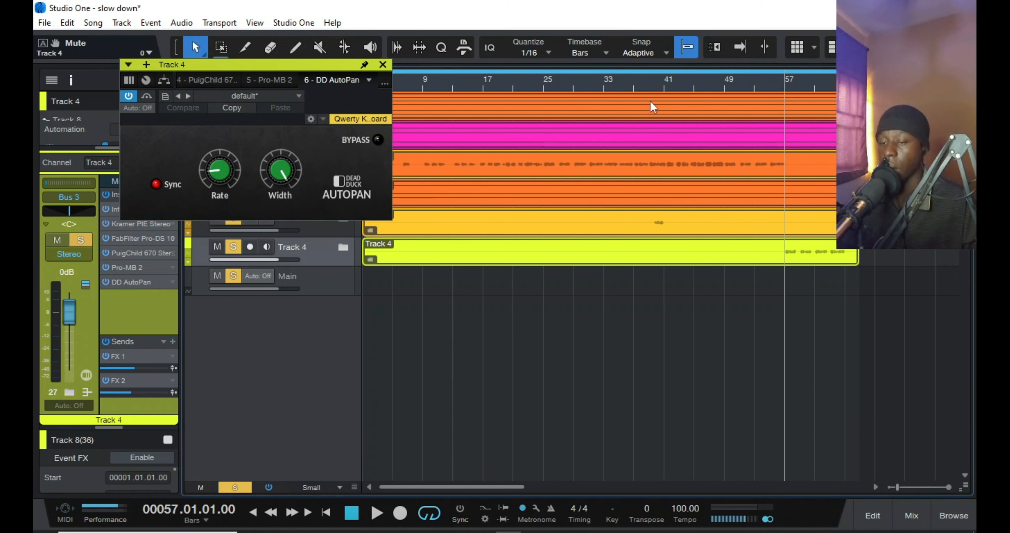
pyautogui.press('space')
pyautogui.click(147, 96)
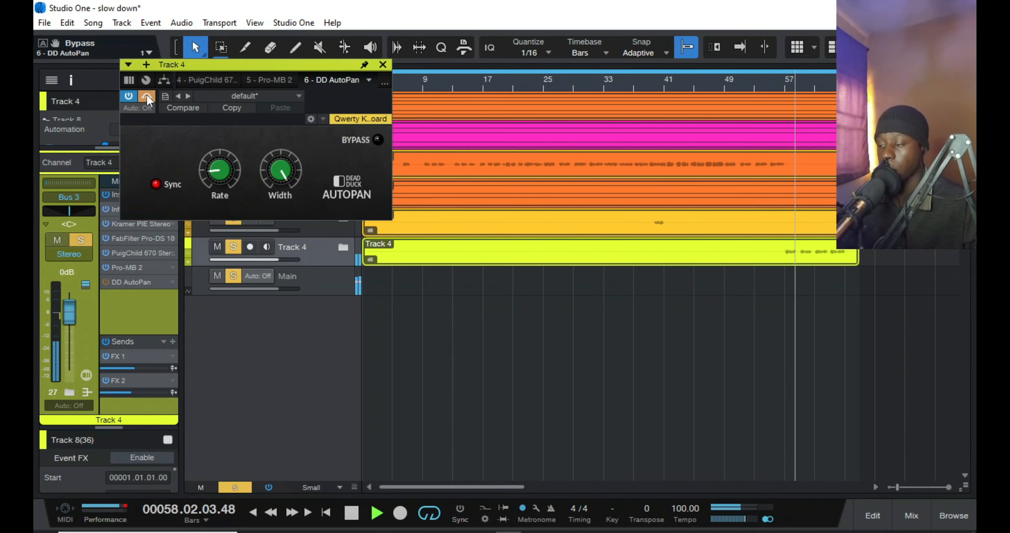
pyautogui.click(146, 95)
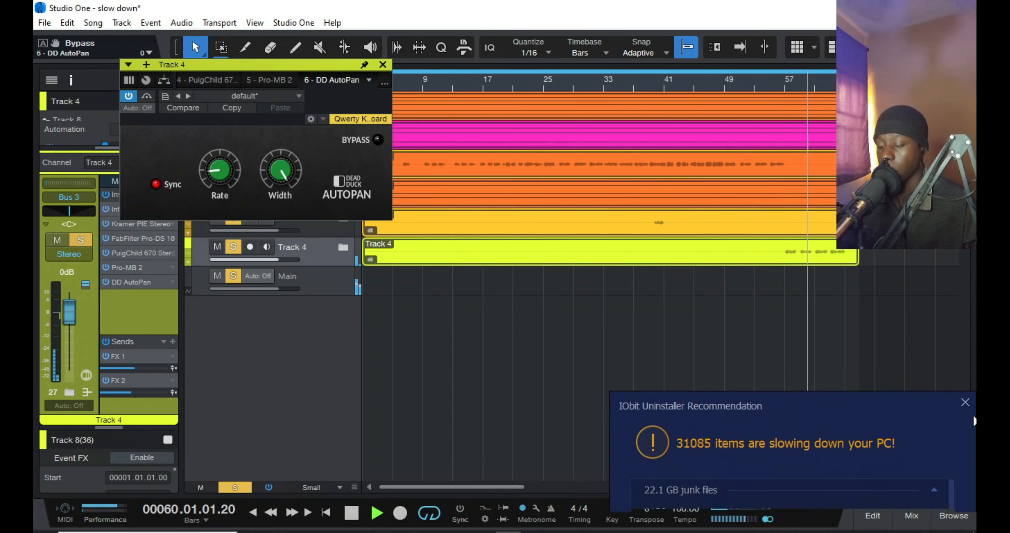
pyautogui.click(964, 368)
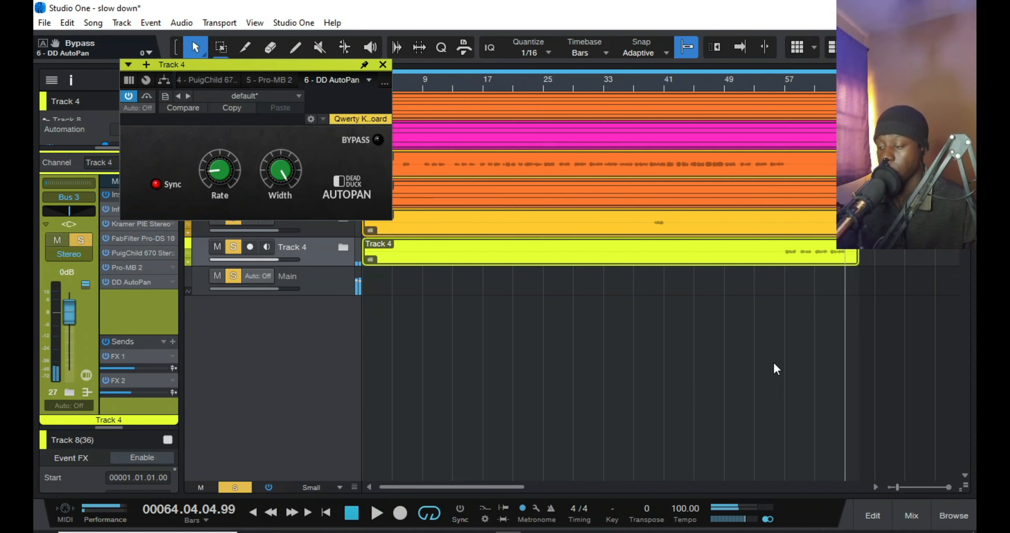
pyautogui.click(382, 64)
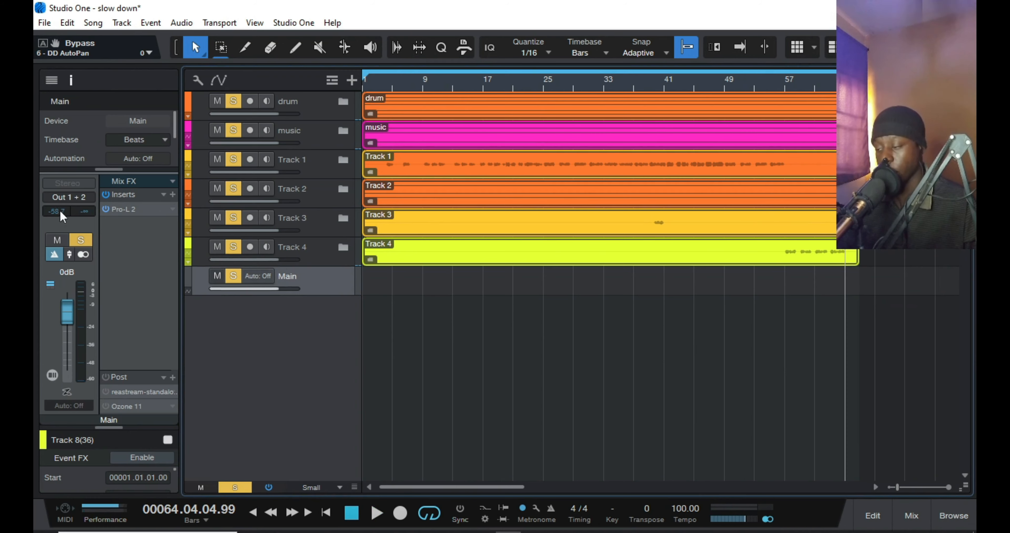
# Open the Pro-L 2 limiter on the Main channel and play the mix from about bar 17
pyautogui.click(135, 211)
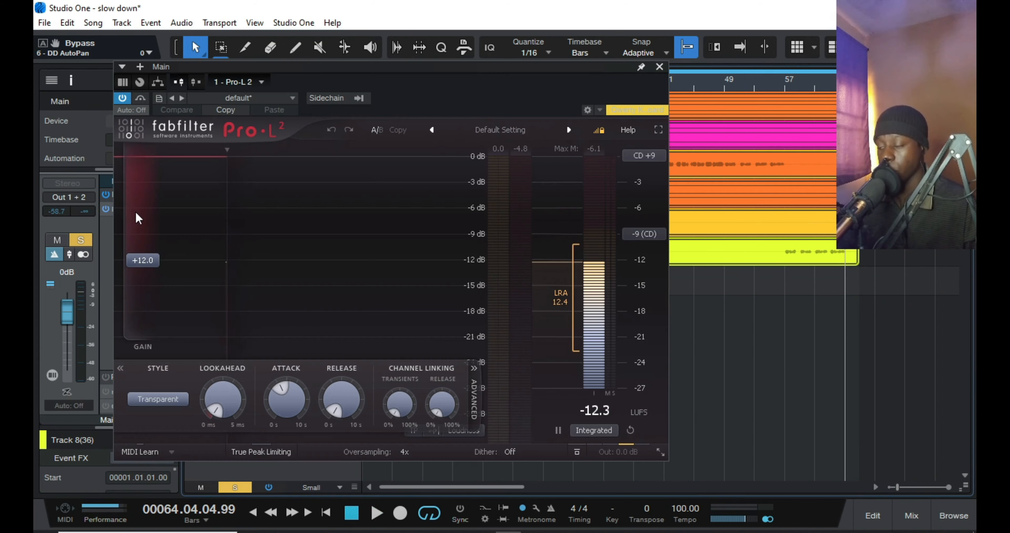
pyautogui.click(484, 108)
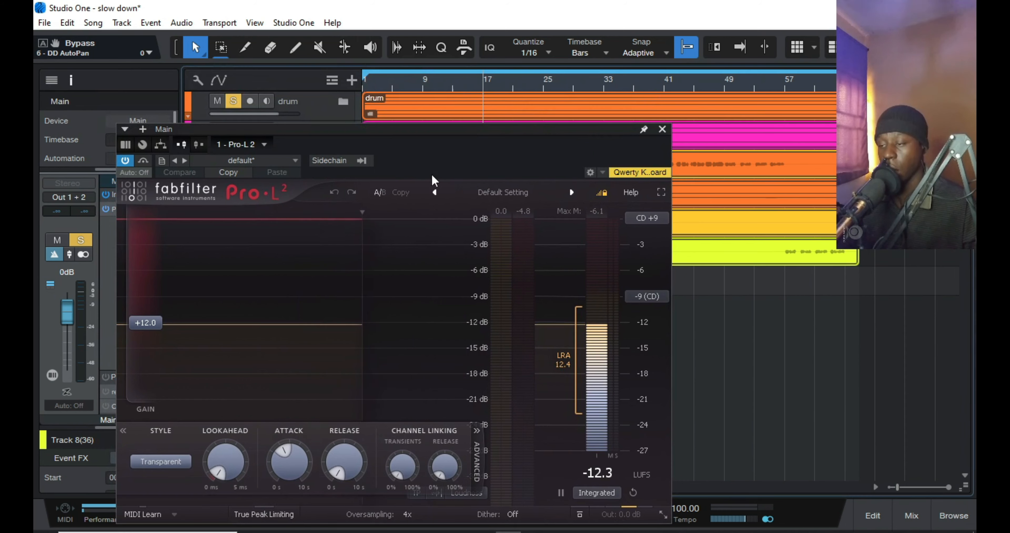
pyautogui.press('space')
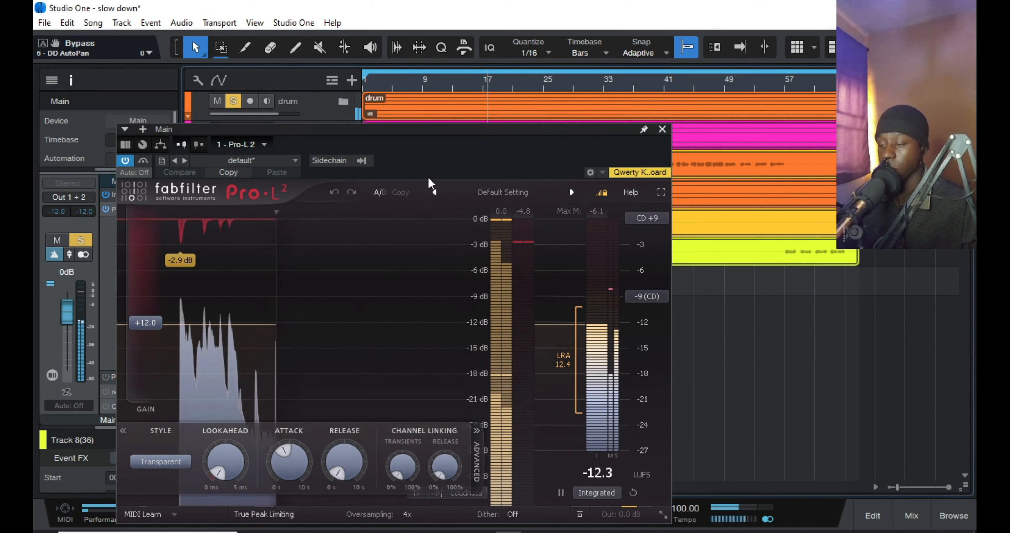
# Reset Pro-L 2's loudness meter, measure the mix's integrated loudness until about bar 25, and close the plug-in window
pyautogui.click(634, 493)
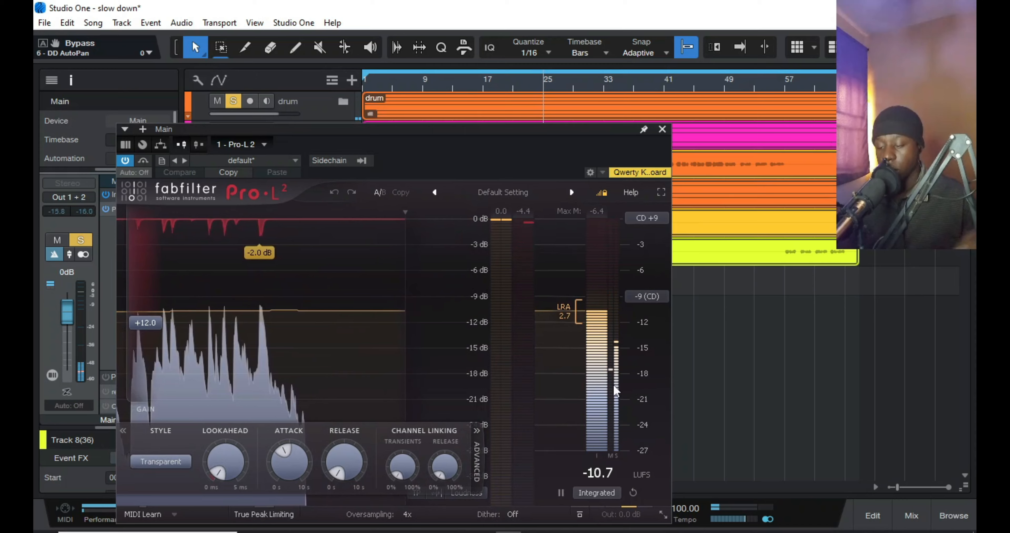
pyautogui.moveTo(534, 129); pyautogui.dragTo(583, 90)
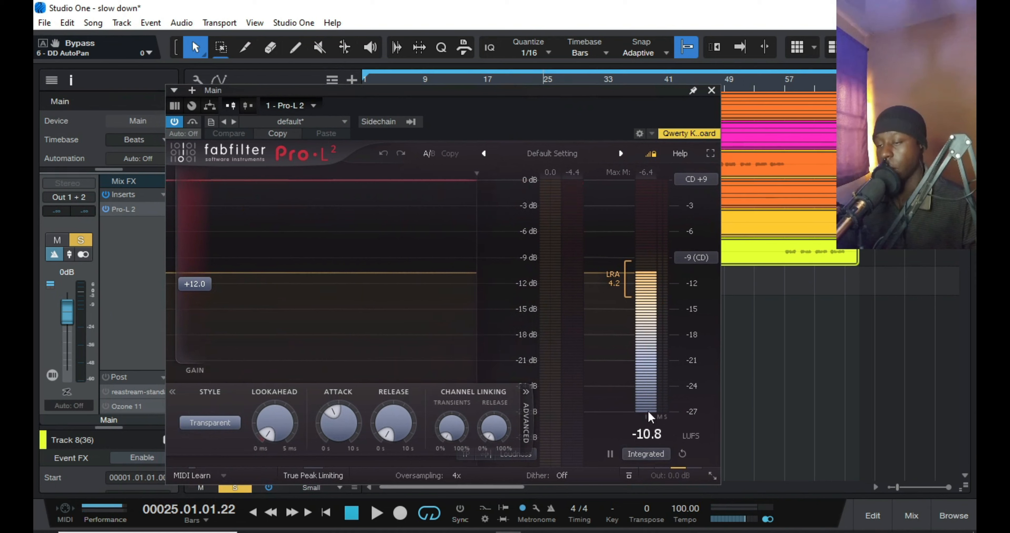
pyautogui.moveTo(647, 410)
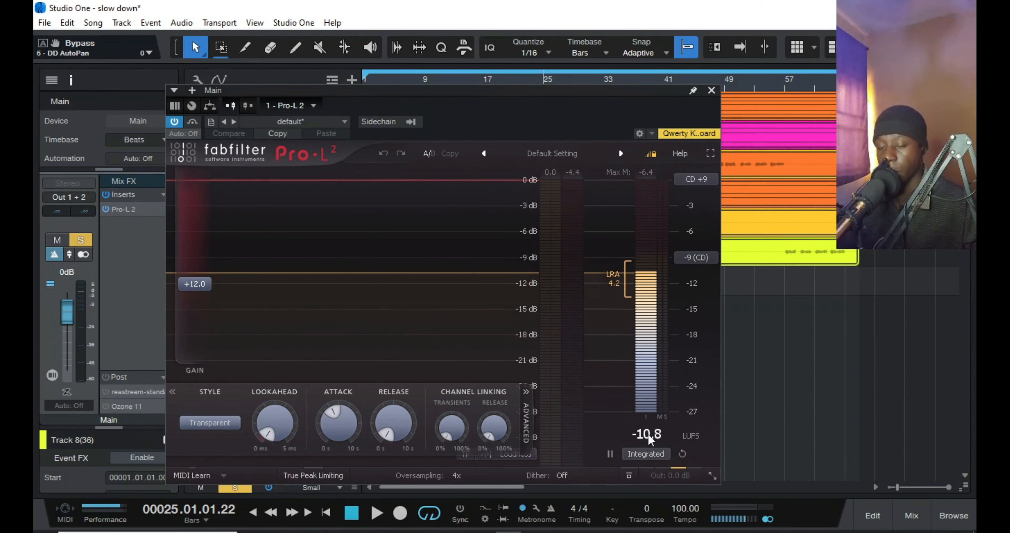
pyautogui.click(711, 90)
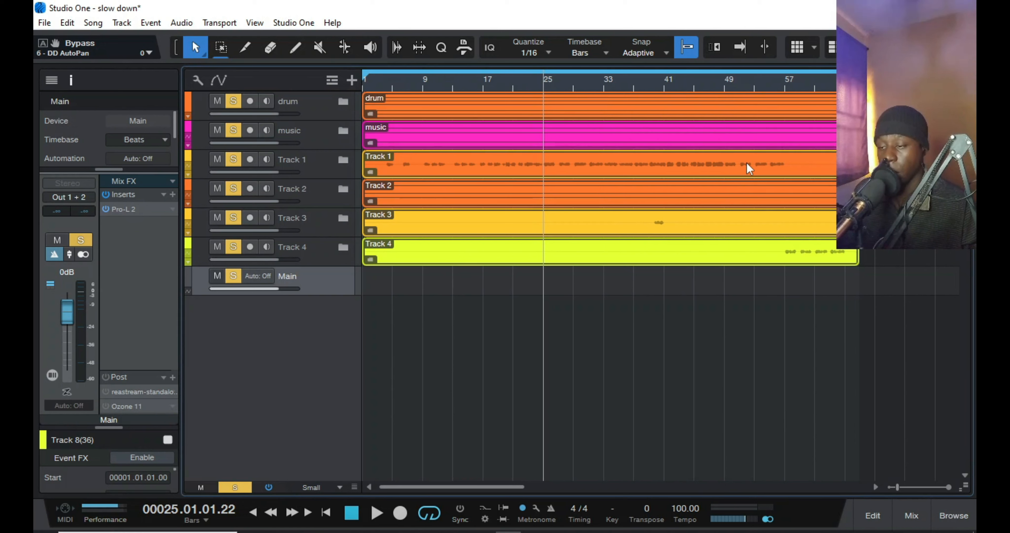